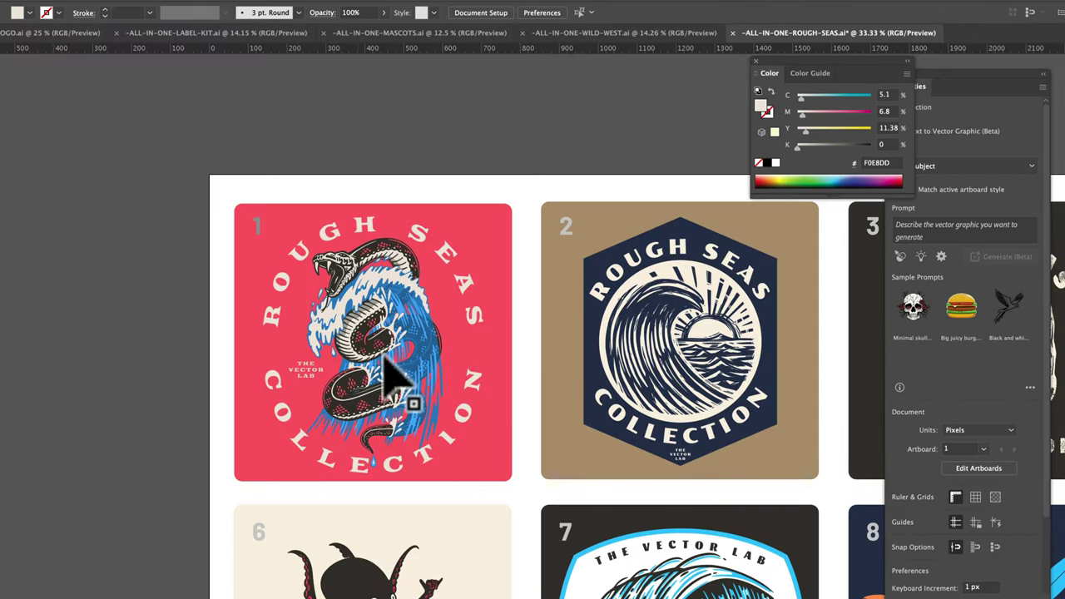
Select the snake-and-wave artwork on artboard 1 of the red Rough Seas design.
{"action": "left_click", "coordinate": [385, 368]}
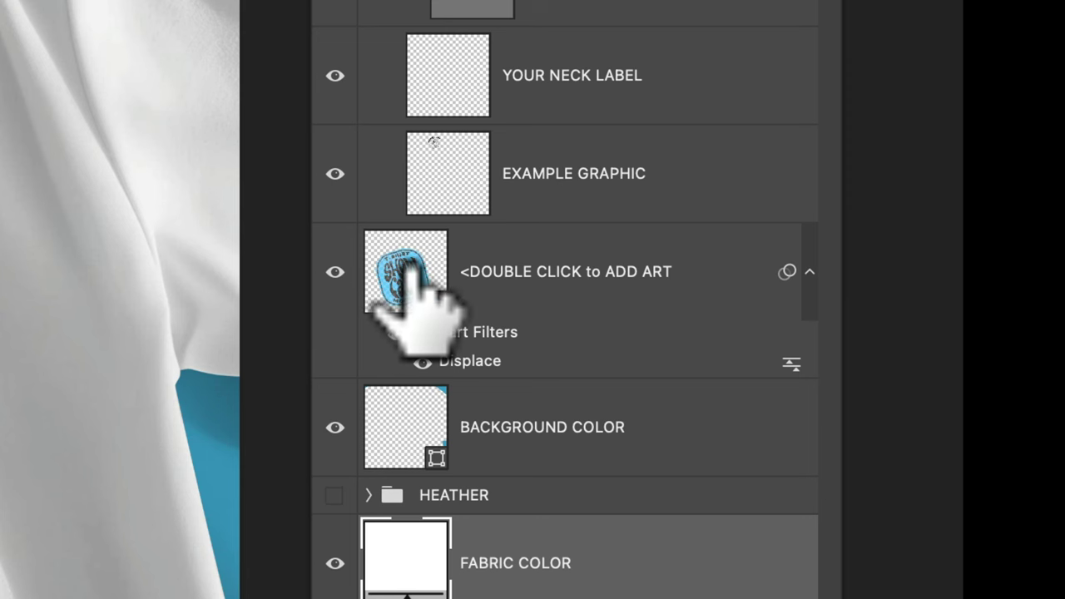
Open the DOUBLE CLICK to ADD ART smart object's contents and target its Your Art layer.
{"action": "double_click", "coordinate": [408, 270]}
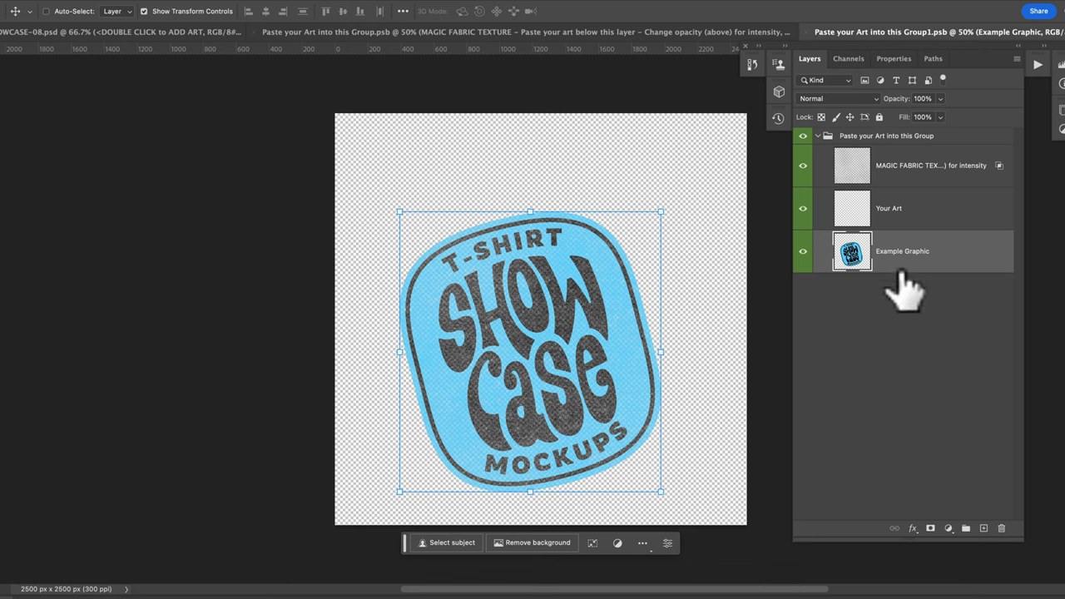
{"action": "left_click", "coordinate": [907, 205]}
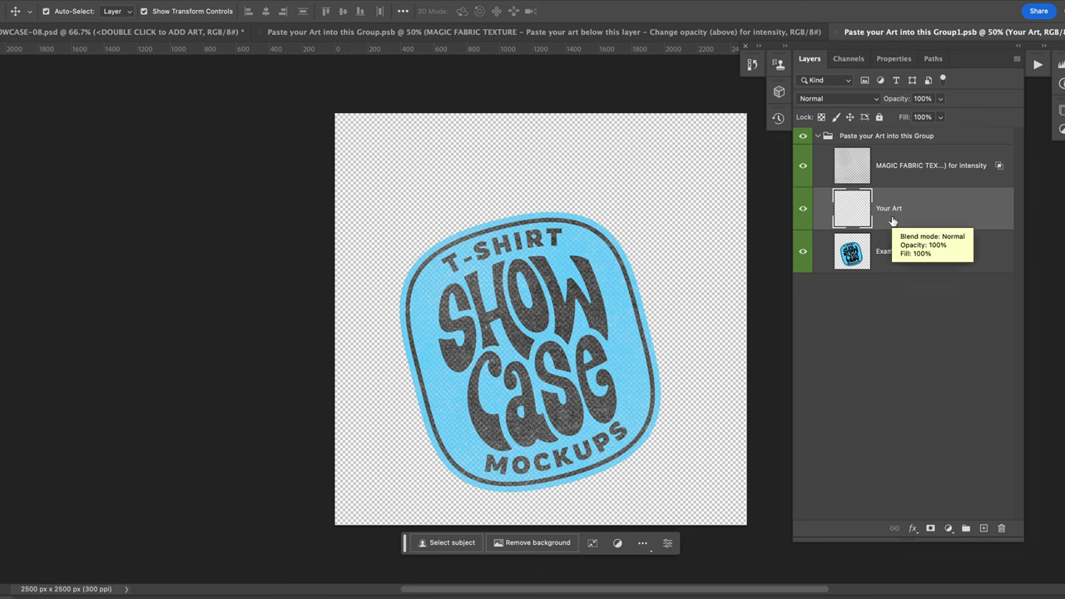
Paste the snake art as pixels, scaled to 66.17% and rotated -11.76° over the badge.
{"action": "key", "text": "super+v"}
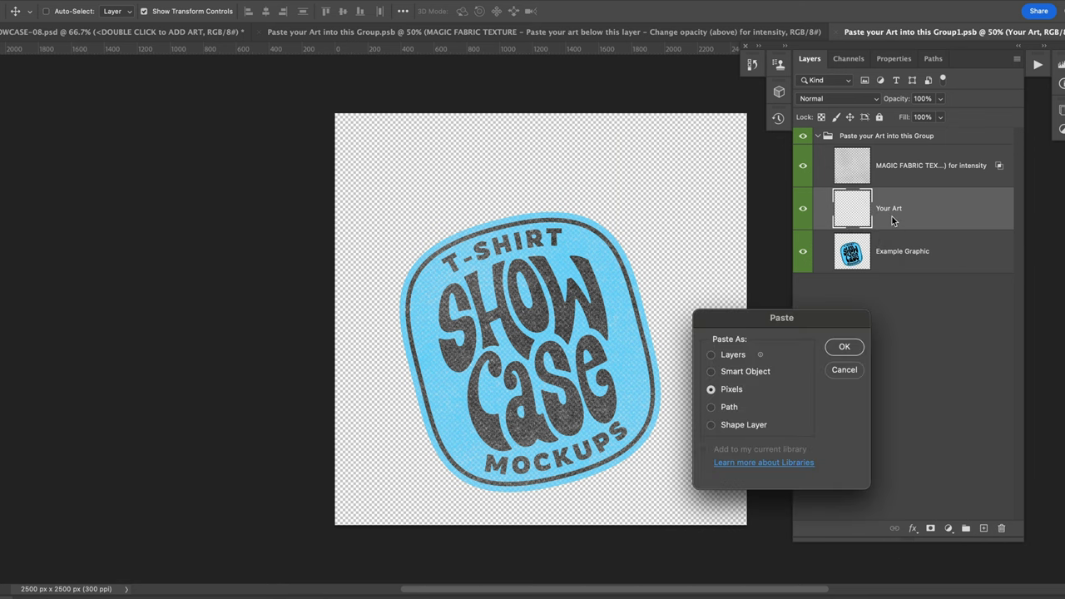
{"action": "left_click", "coordinate": [845, 347]}
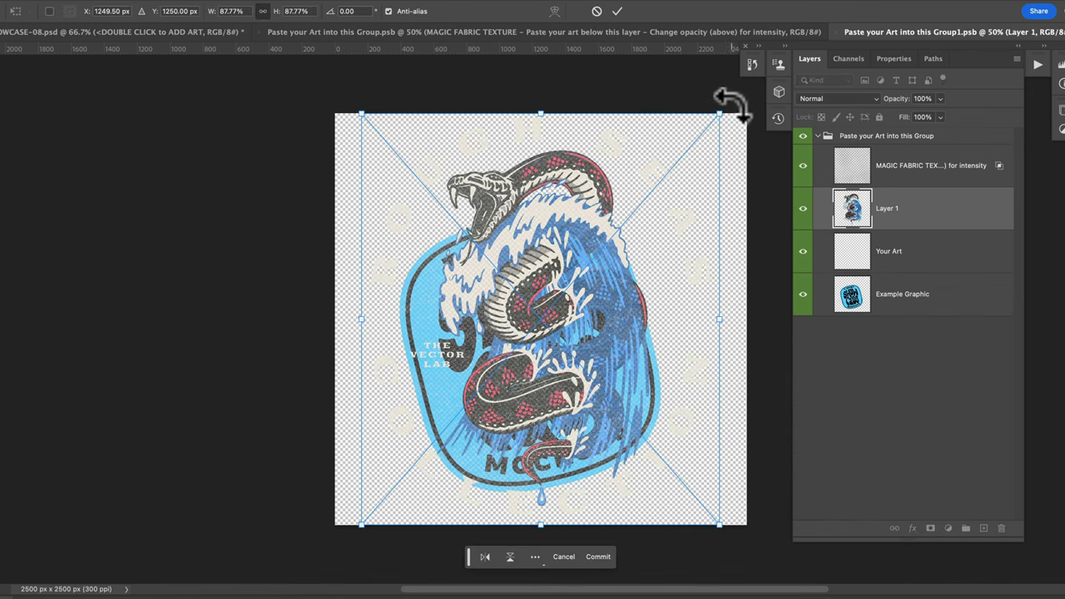
{"action": "left_click_drag", "start_coordinate": [733, 102], "coordinate": [619, 170]}
{"action": "left_click_drag", "start_coordinate": [450, 283], "coordinate": [466, 266]}
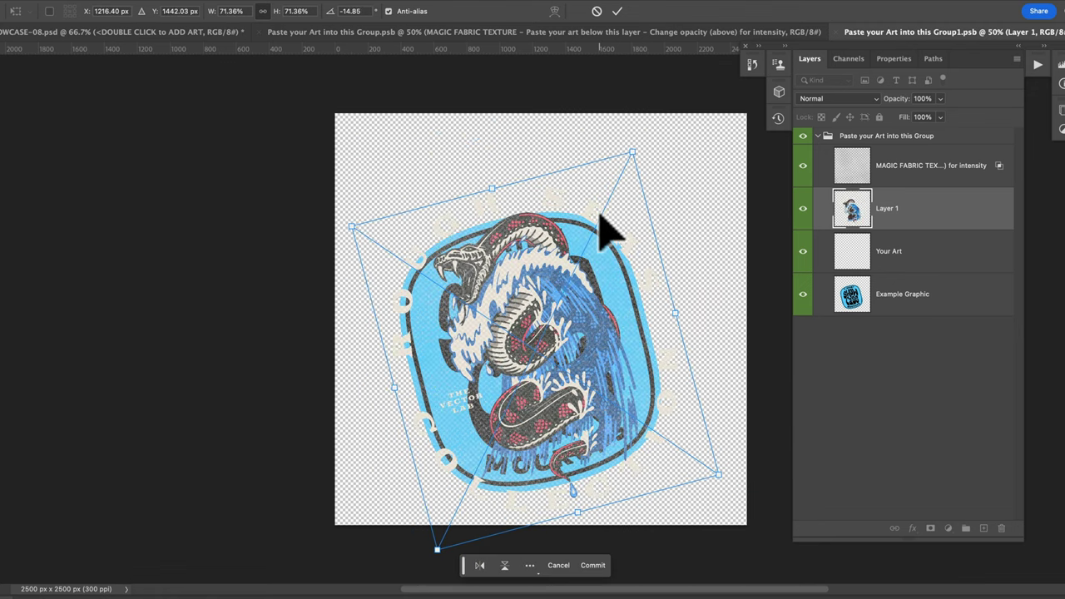
{"action": "left_click_drag", "start_coordinate": [638, 155], "coordinate": [614, 182]}
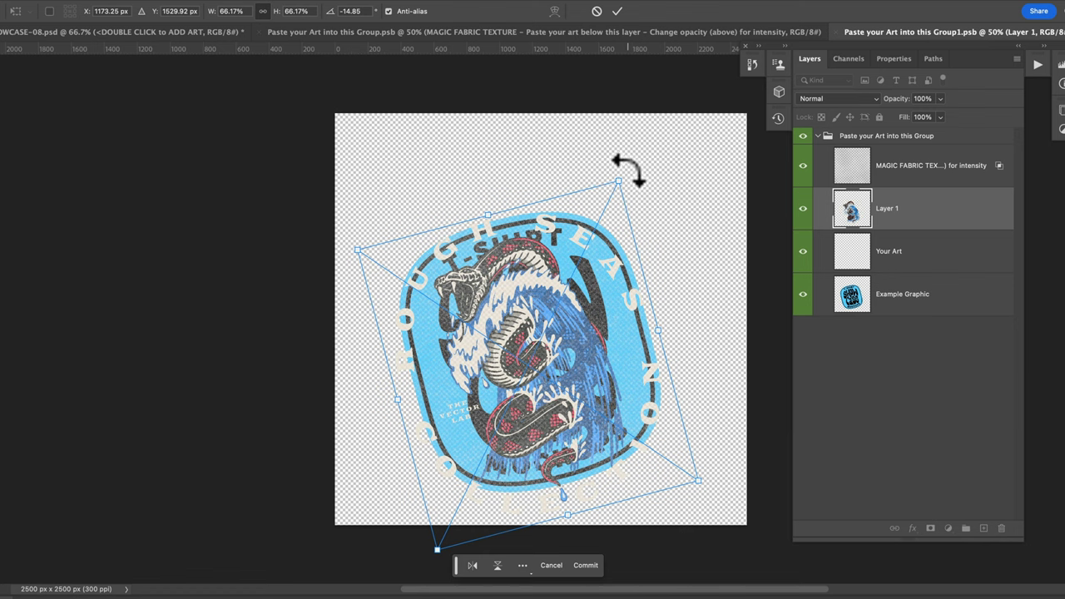
{"action": "left_click_drag", "start_coordinate": [623, 228], "coordinate": [632, 178]}
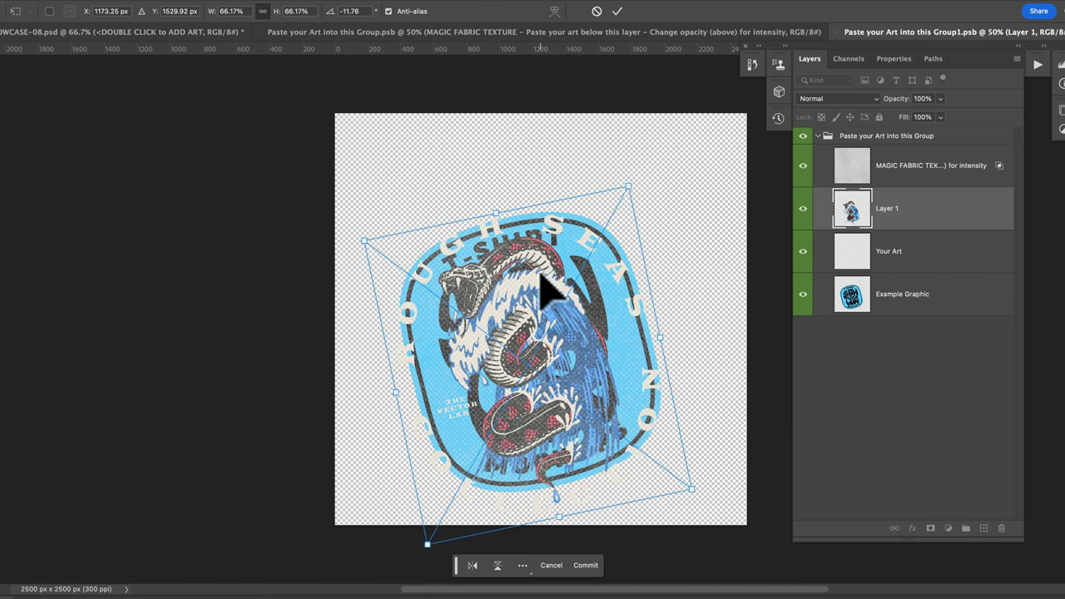
{"action": "left_click_drag", "start_coordinate": [547, 219], "coordinate": [544, 268]}
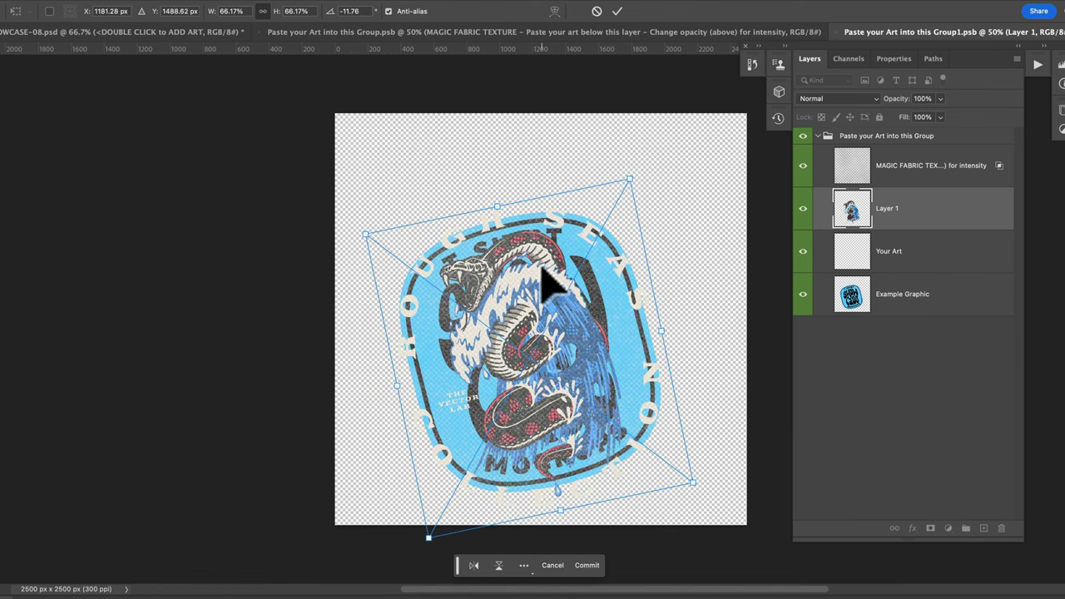
{"action": "key", "text": "Return"}
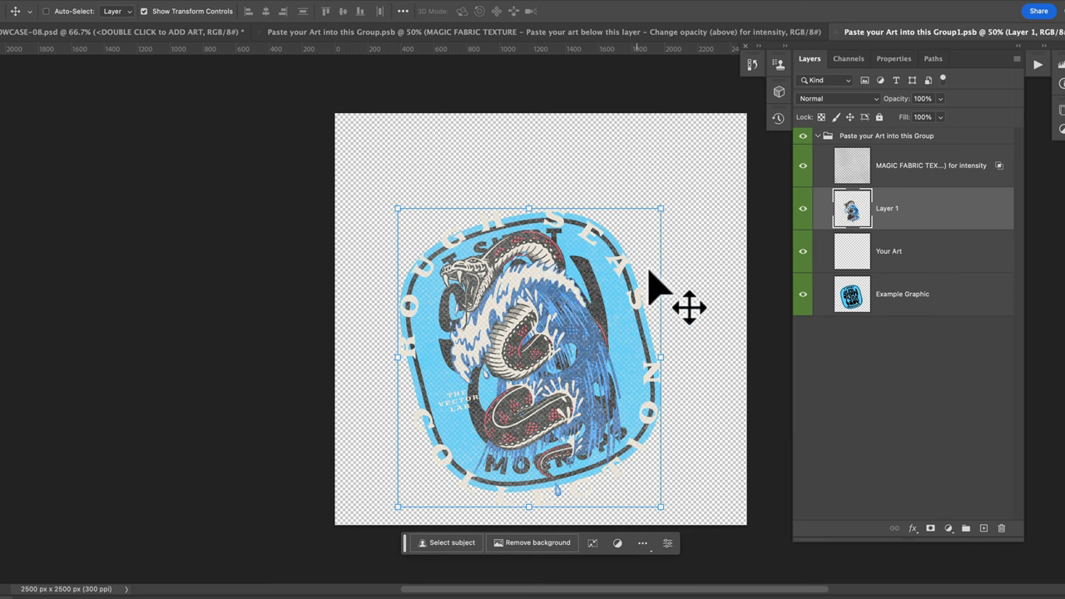
Hide the Example Graphic badge and close the .psb, returning to the SHOWCASE-08 mockup.
{"action": "left_click", "coordinate": [803, 294]}
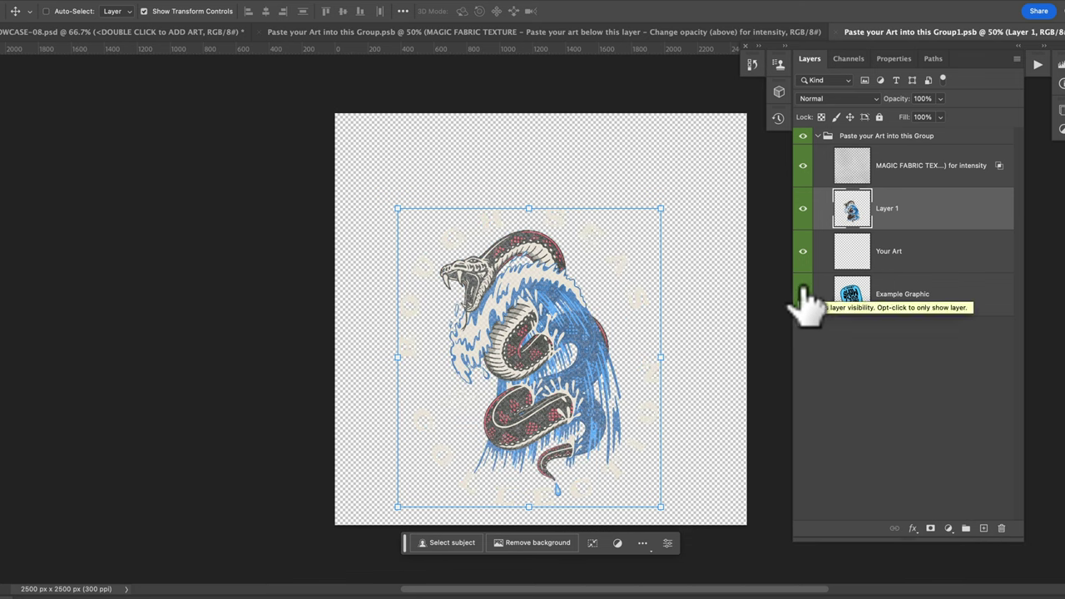
{"action": "key", "text": "super+w"}
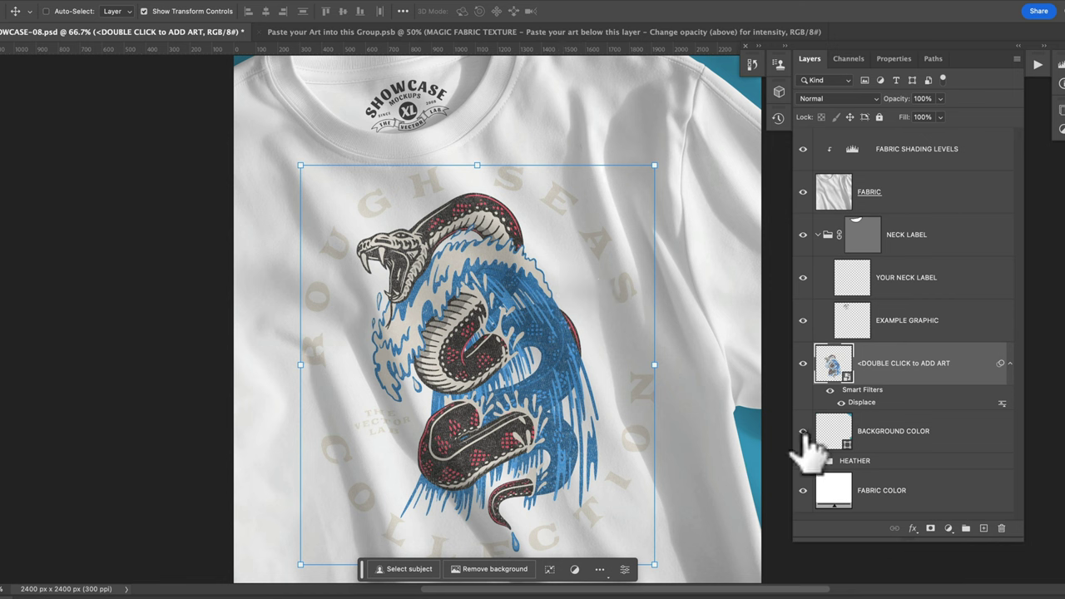
Set the FABRIC COLOR fill to dark charcoal grey #343434.
{"action": "double_click", "coordinate": [834, 491]}
{"action": "left_click_drag", "start_coordinate": [764, 519], "coordinate": [646, 449]}
{"action": "left_click_drag", "start_coordinate": [654, 563], "coordinate": [649, 573]}
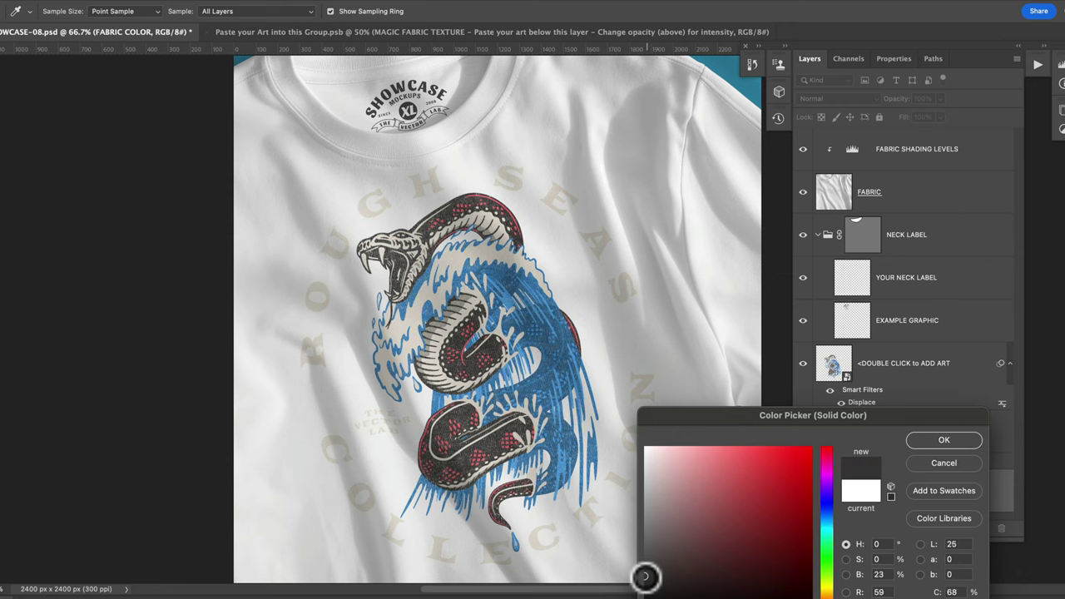
{"action": "left_click", "coordinate": [646, 575]}
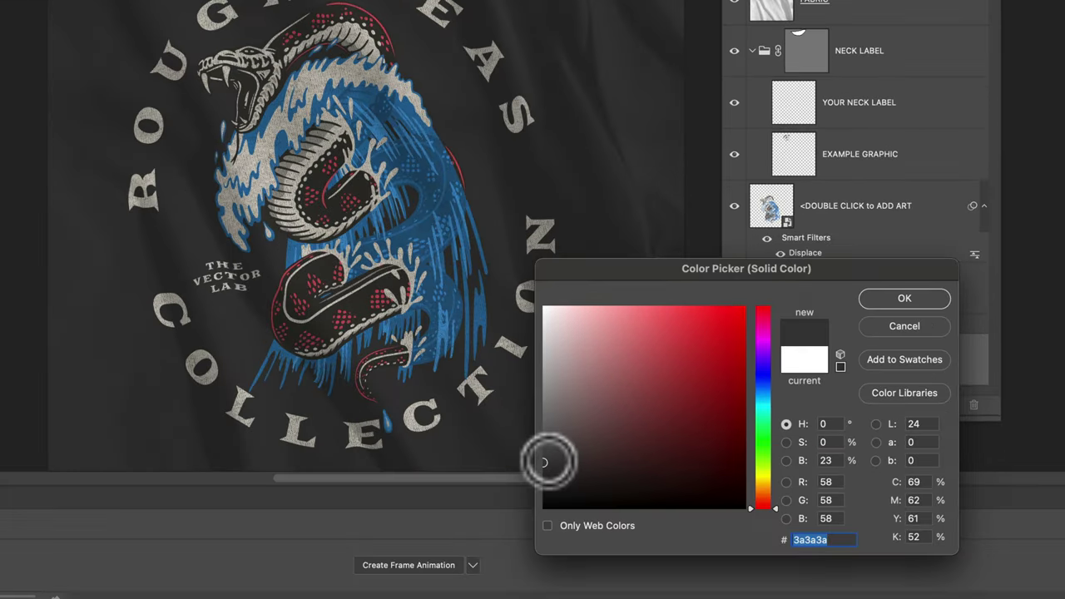
{"action": "left_click", "coordinate": [545, 462]}
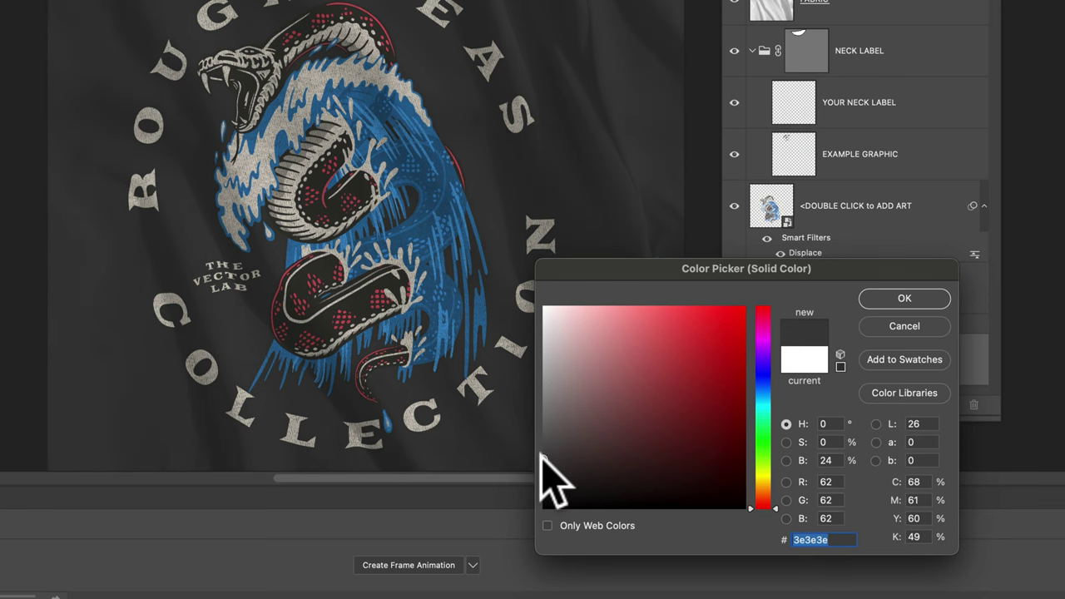
{"action": "left_click_drag", "start_coordinate": [542, 456], "coordinate": [546, 542]}
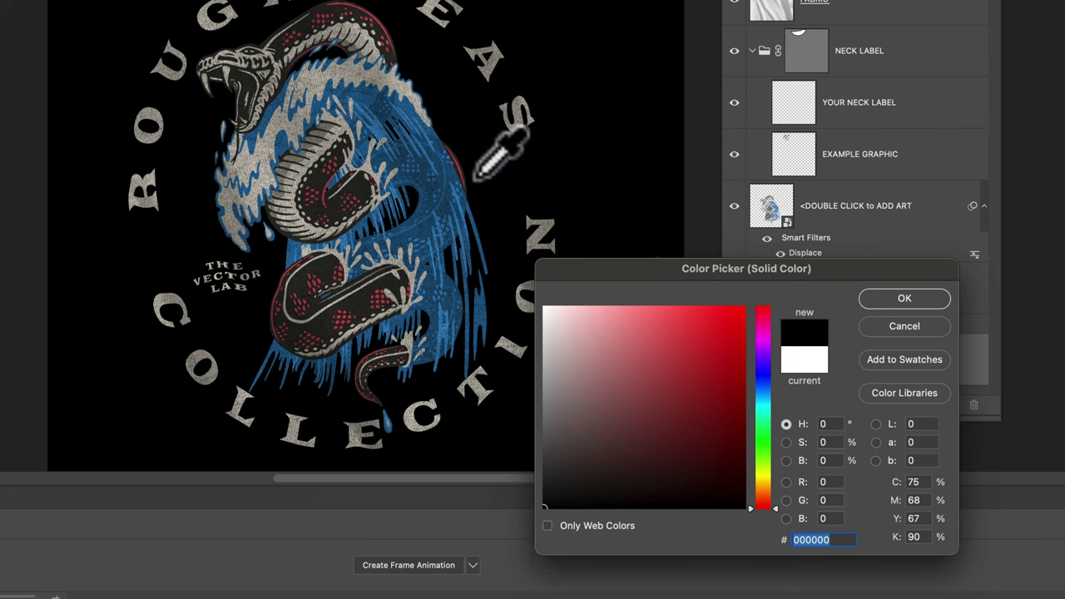
{"action": "left_click_drag", "start_coordinate": [548, 494], "coordinate": [545, 467]}
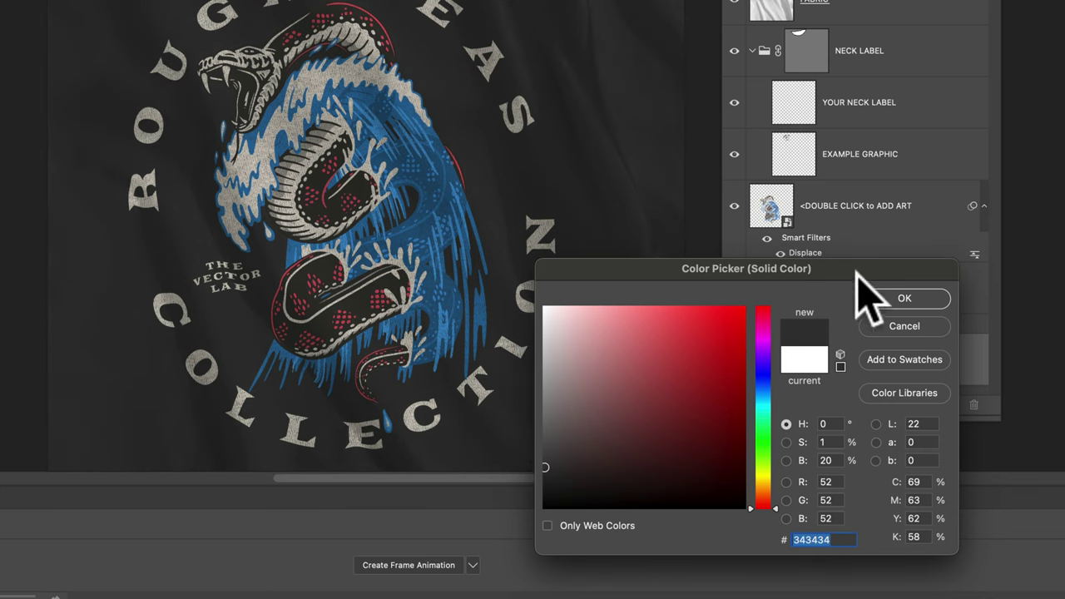
{"action": "left_click", "coordinate": [888, 300]}
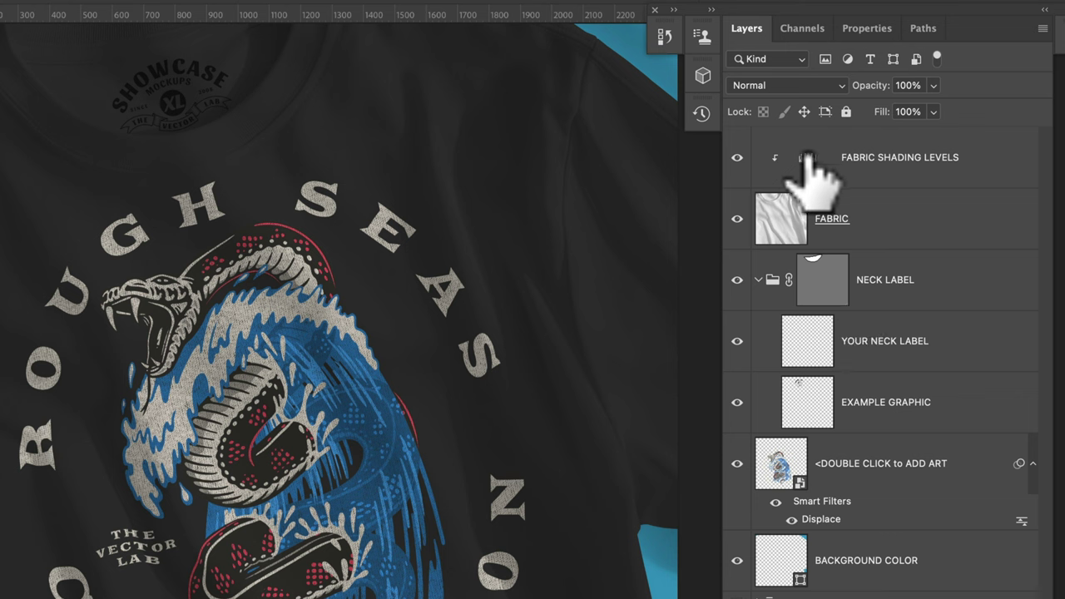
Raise the FABRIC SHADING LEVELS black input to 99 to deepen the shirt's folds.
{"action": "double_click", "coordinate": [807, 157]}
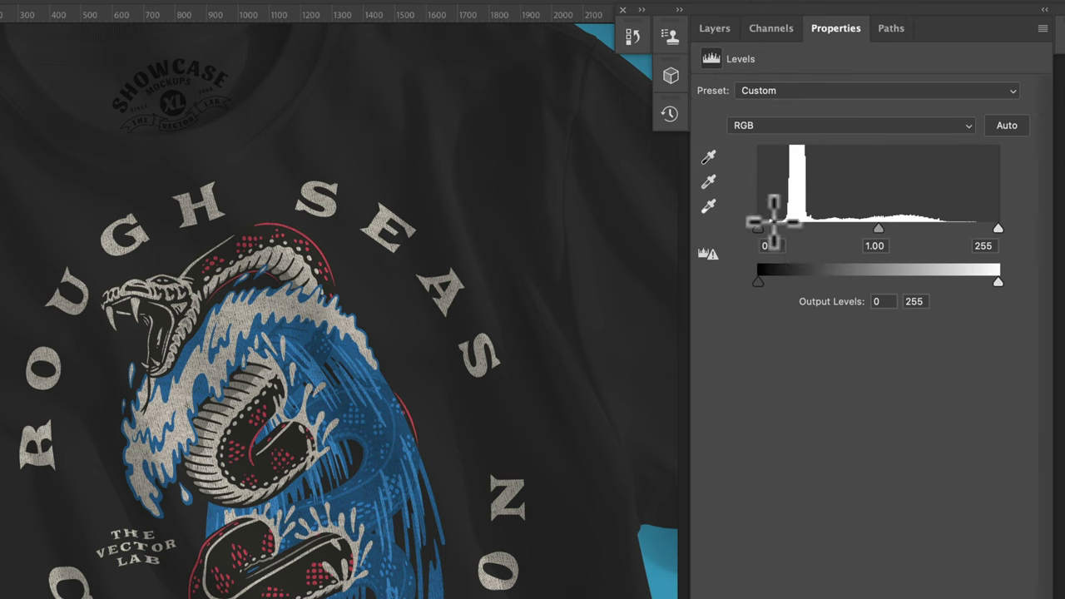
{"action": "left_click_drag", "start_coordinate": [760, 228], "coordinate": [848, 220]}
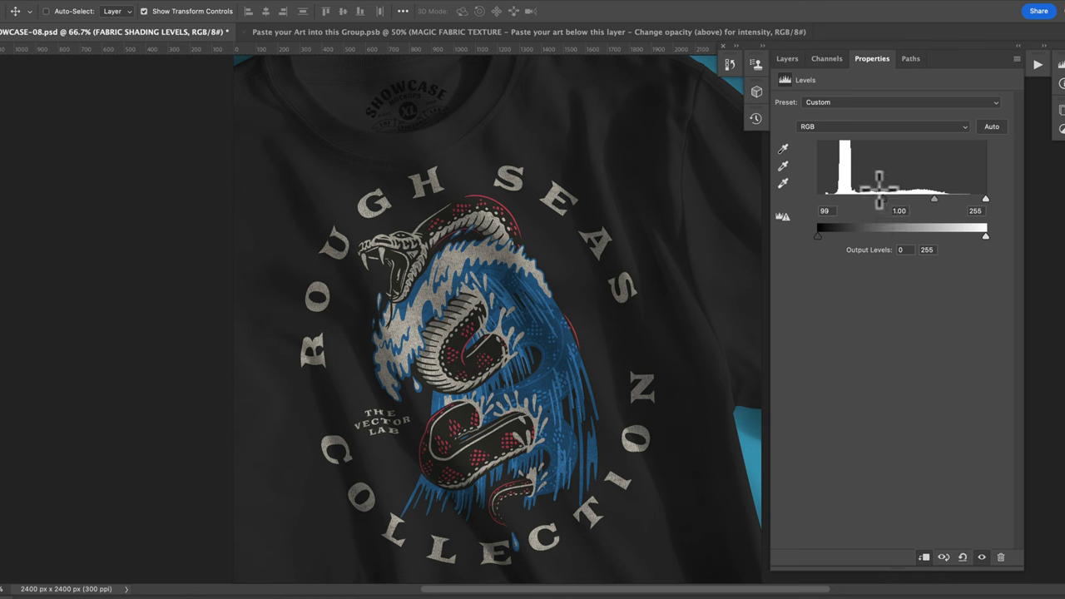
{"action": "left_click", "coordinate": [794, 58]}
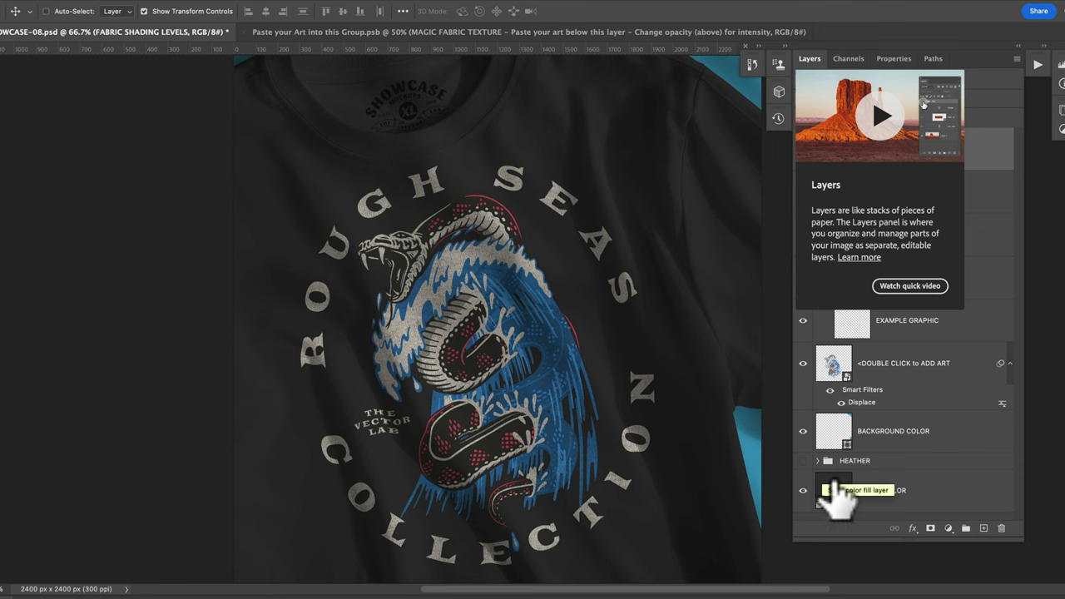
Change the FABRIC COLOR fill from charcoal to a mid blue.
{"action": "double_click", "coordinate": [836, 489]}
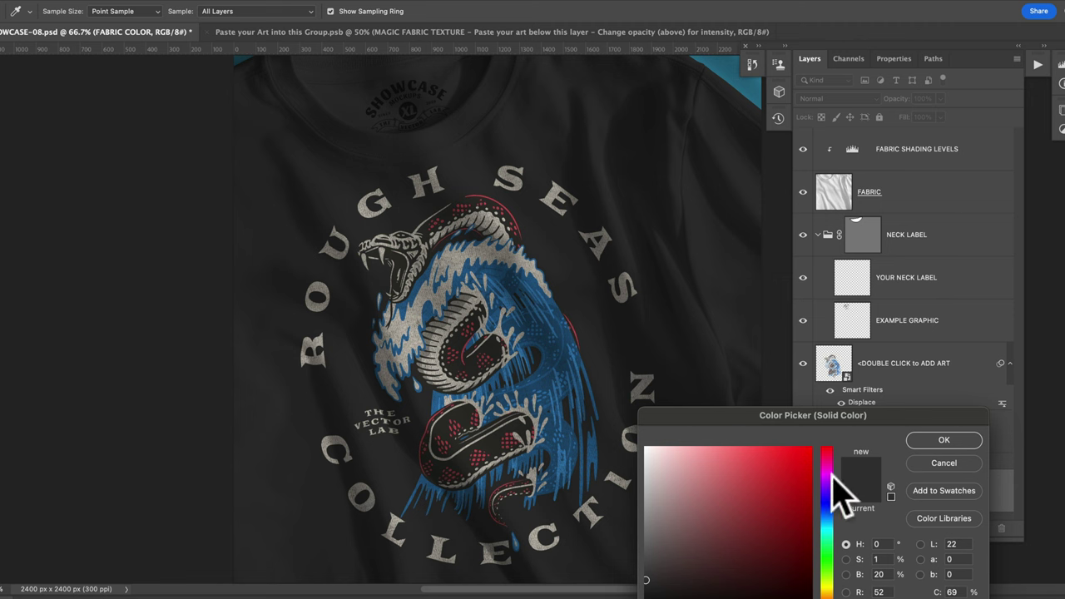
{"action": "left_click", "coordinate": [827, 530]}
{"action": "left_click_drag", "start_coordinate": [827, 529], "coordinate": [827, 512]}
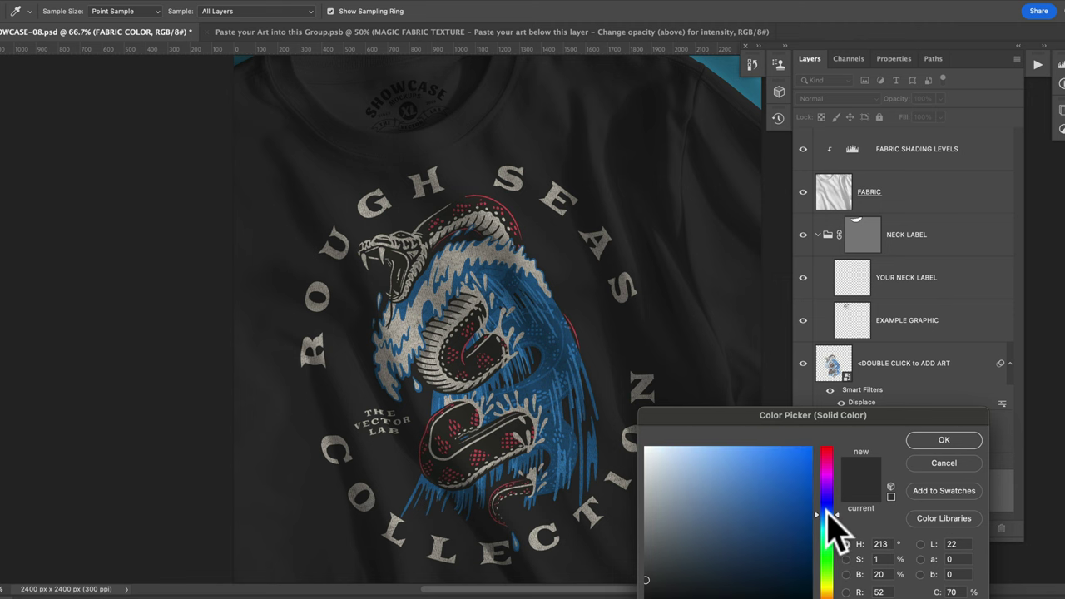
{"action": "left_click", "coordinate": [744, 478]}
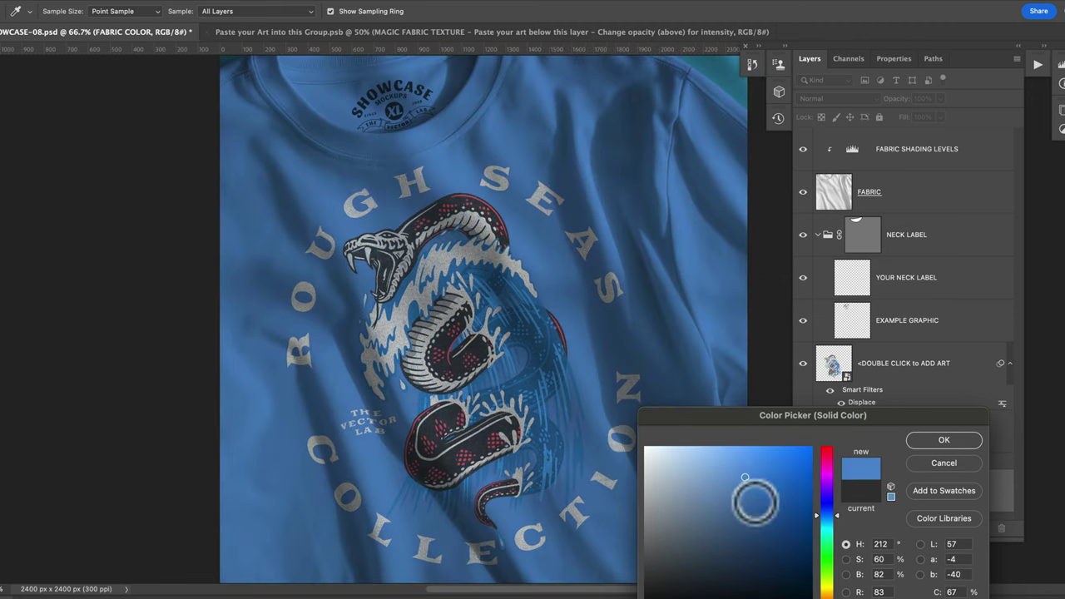
{"action": "left_click", "coordinate": [747, 493]}
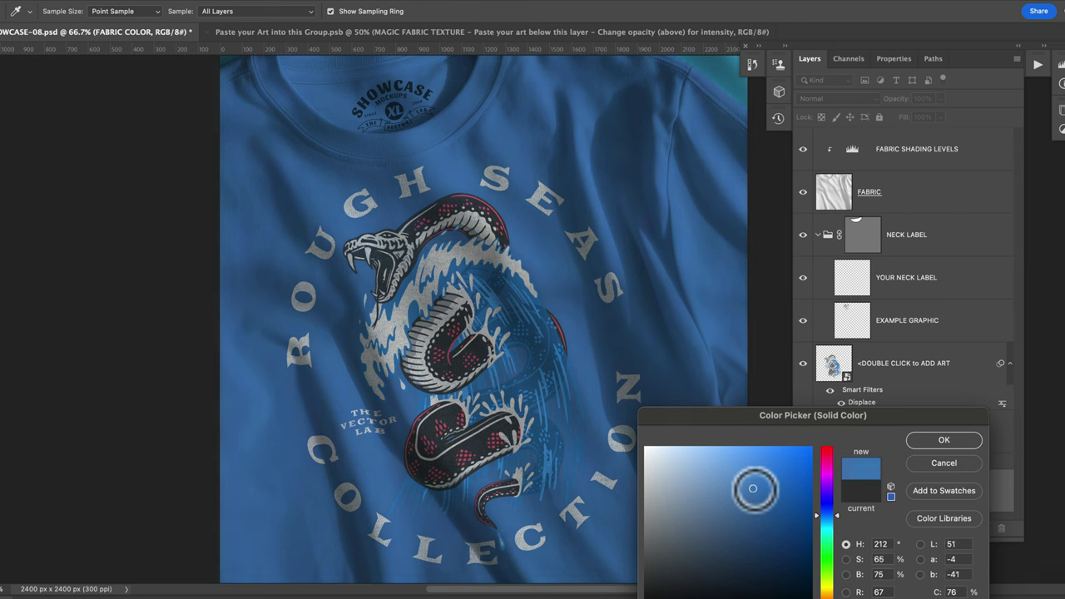
{"action": "left_click", "coordinate": [943, 440]}
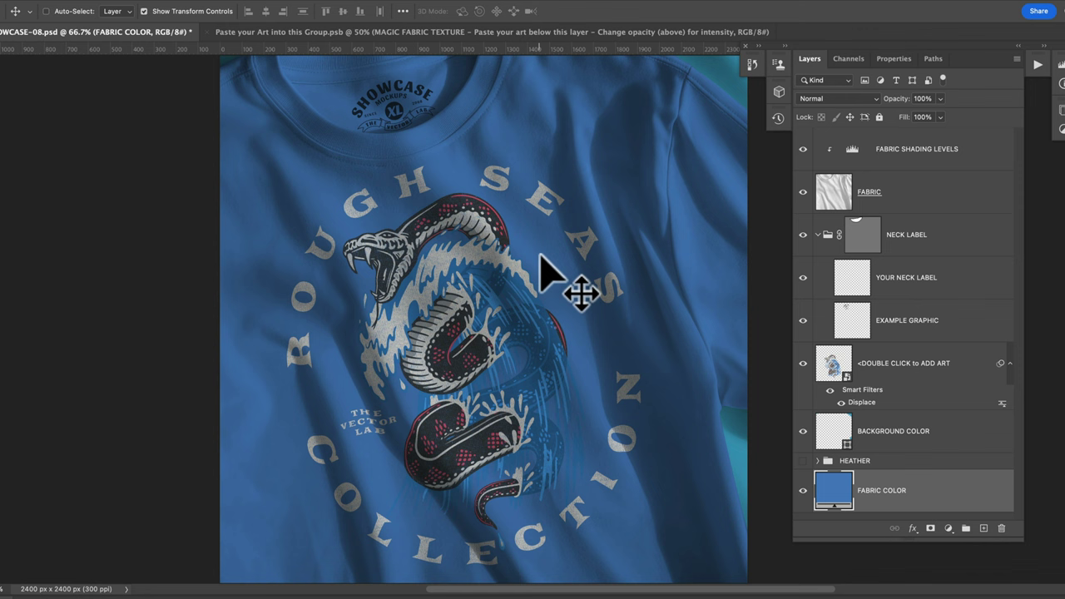
Set the Fabric Shading Levels black input to 47 to soften the folds.
{"action": "double_click", "coordinate": [851, 150]}
{"action": "mouse_move", "coordinate": [818, 199]}
{"action": "left_mouse_down"}
{"action": "mouse_move", "coordinate": [880, 198]}
{"action": "mouse_move", "coordinate": [866, 199]}
{"action": "left_mouse_up"}
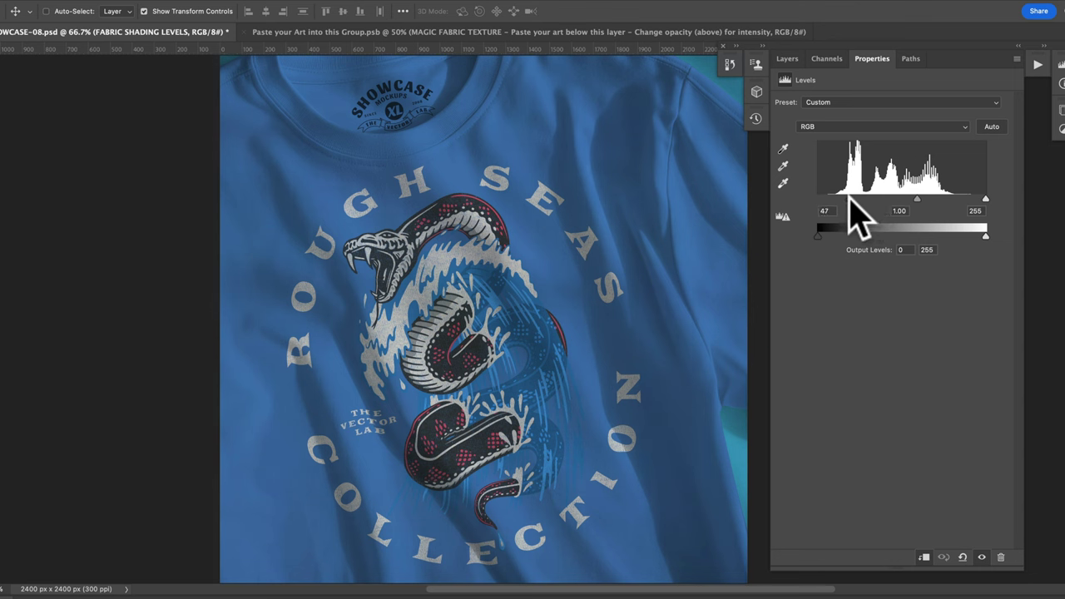
{"action": "left_click", "coordinate": [790, 59]}
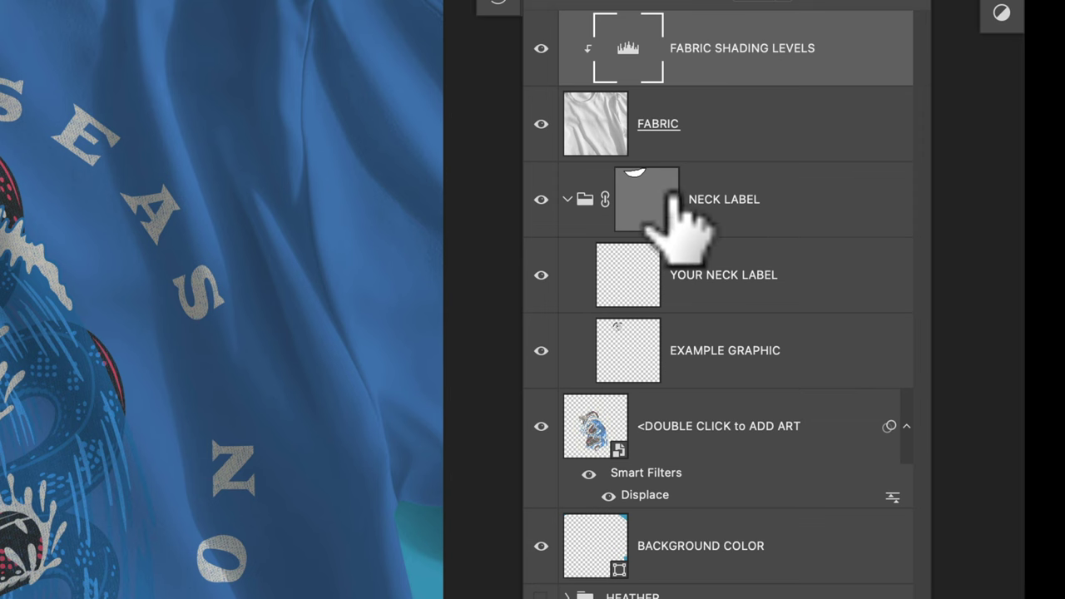
{"action": "left_click", "coordinate": [567, 200]}
{"action": "left_click", "coordinate": [567, 200]}
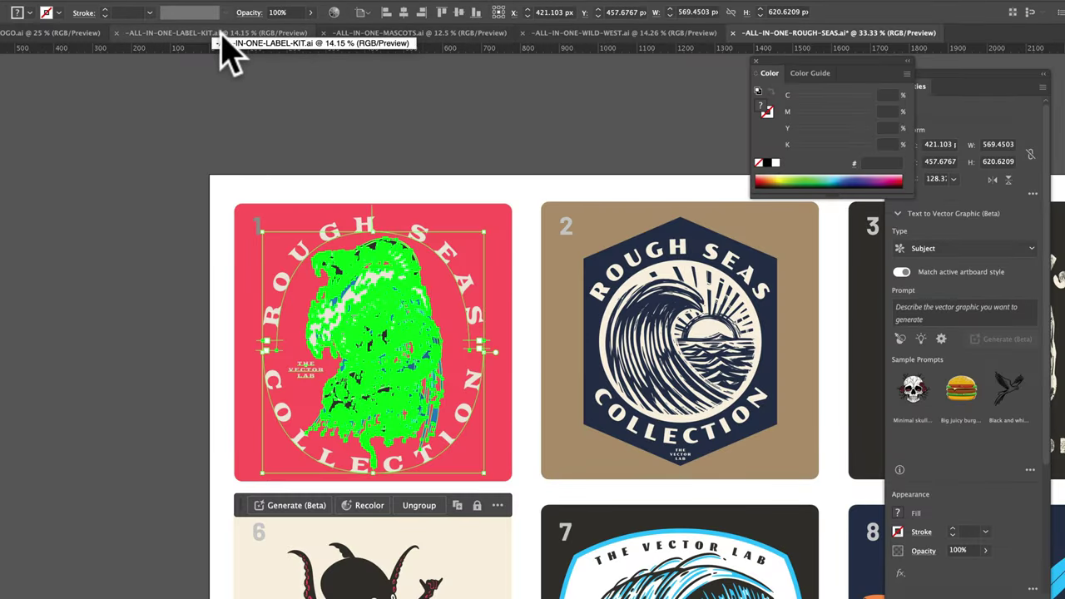
In the ALL-IN-ONE-LABEL-KIT document, select the label design on artboard 18.
{"action": "left_click", "coordinate": [193, 33]}
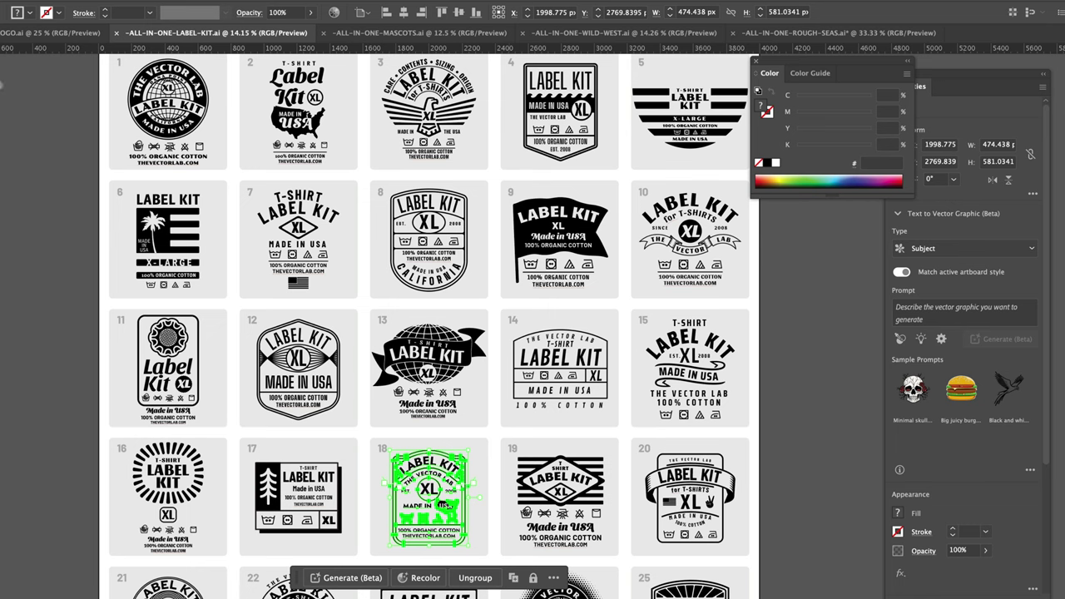
{"action": "left_click", "coordinate": [67, 357]}
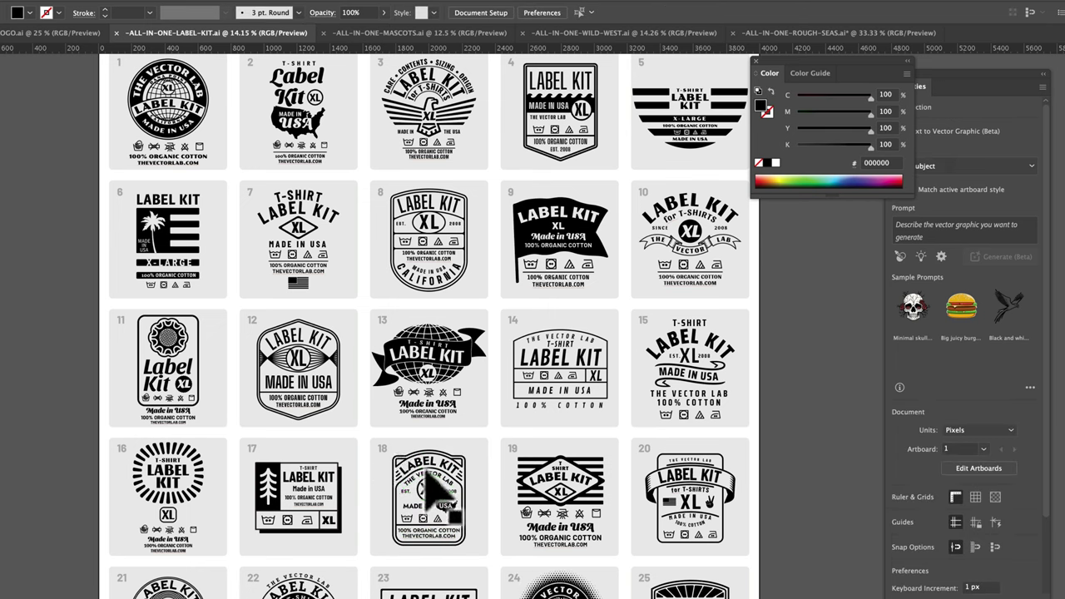
{"action": "left_click", "coordinate": [428, 472]}
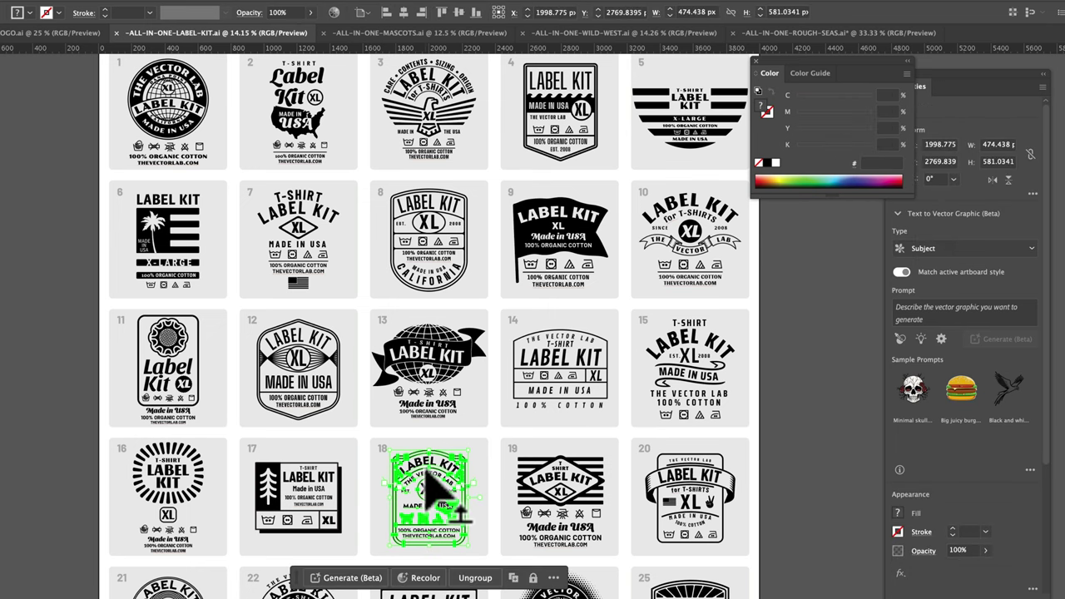
{"action": "scroll", "coordinate": [695, 478], "scroll_direction": "up", "scroll_amount": 1}
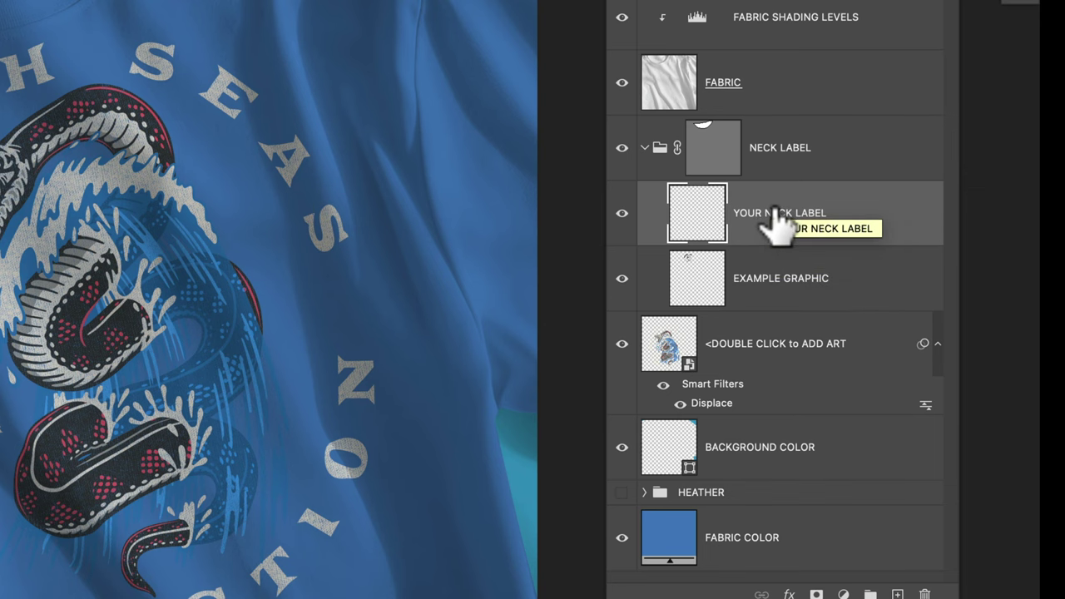
Paste the label as pixels into the collar, scaled to 22.65% and rotated -18.17°.
{"action": "key", "text": "super+v"}
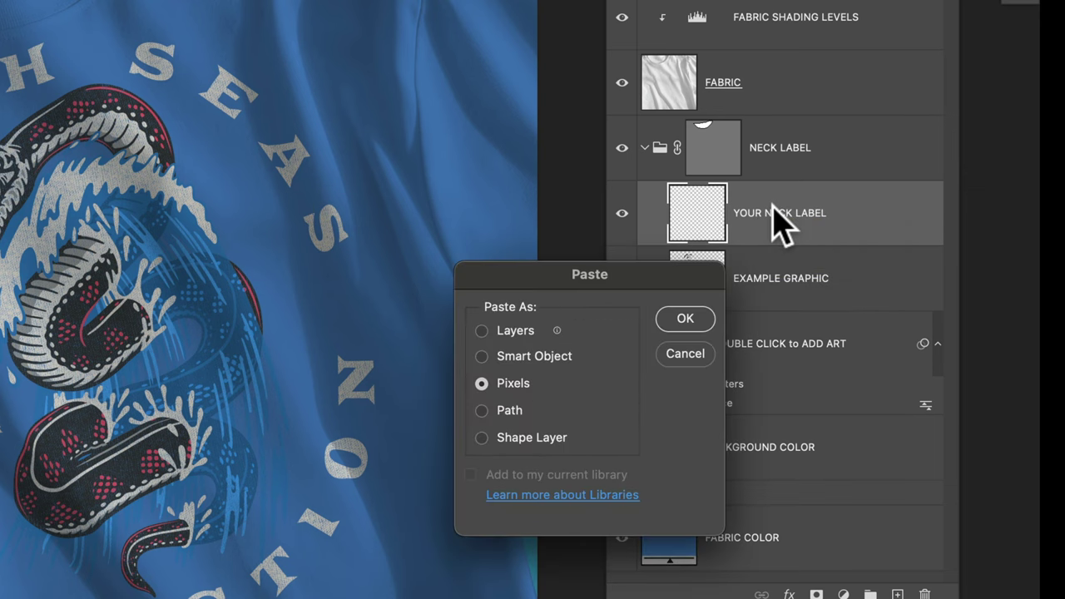
{"action": "left_click", "coordinate": [697, 319]}
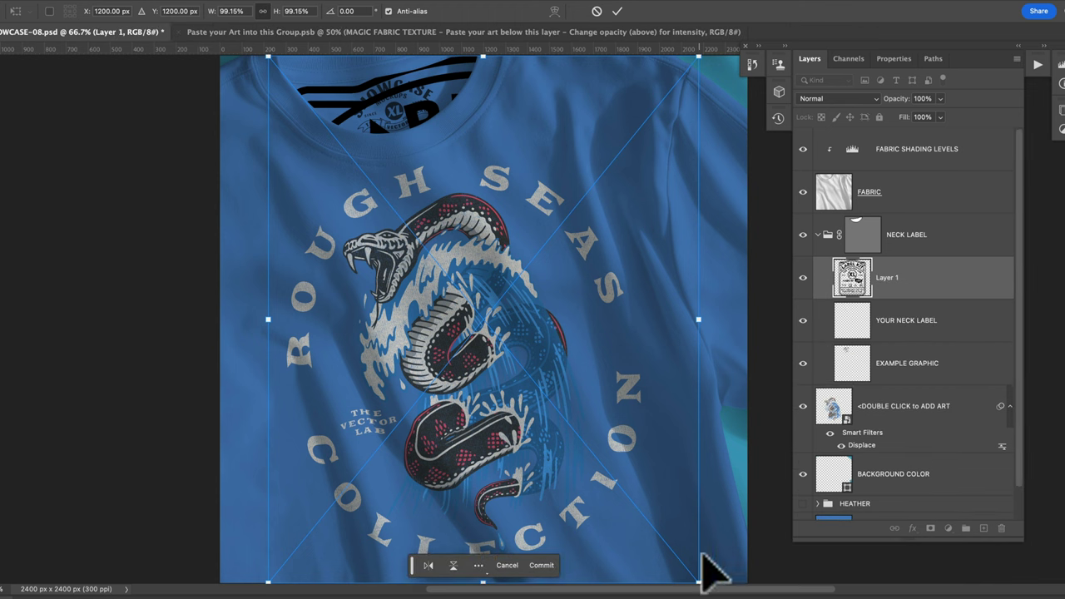
{"action": "left_click_drag", "start_coordinate": [699, 576], "coordinate": [387, 169]}
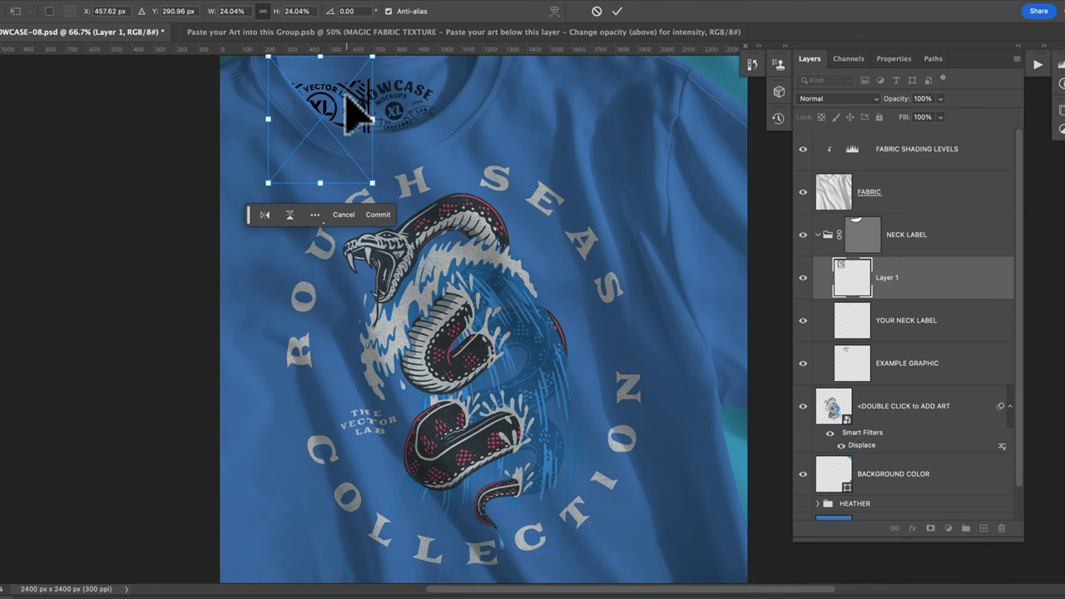
{"action": "left_click_drag", "start_coordinate": [349, 108], "coordinate": [437, 125]}
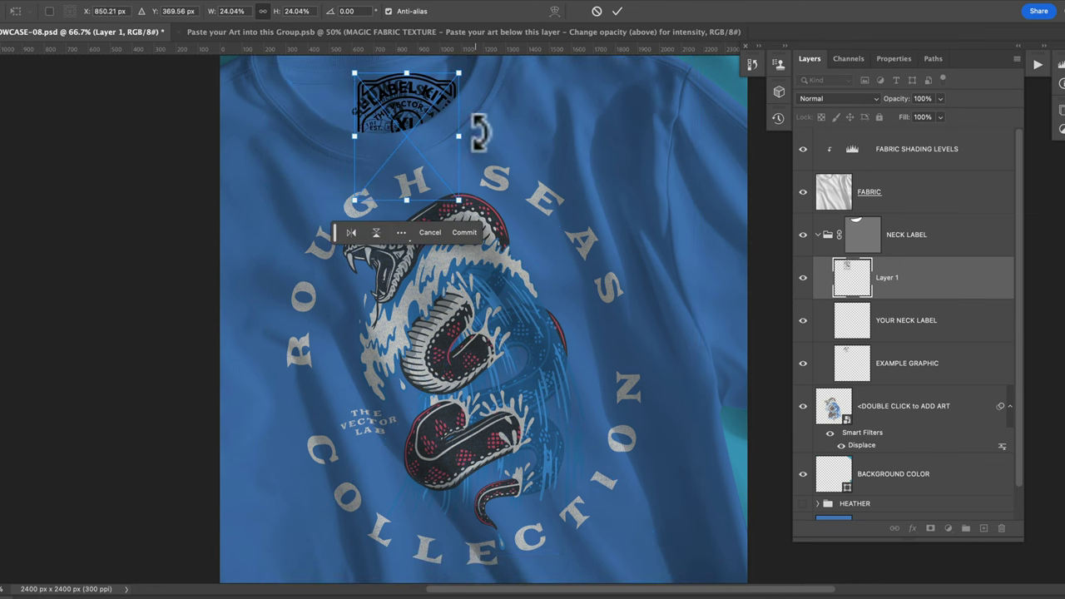
{"action": "scroll", "coordinate": [479, 132], "scroll_direction": "up", "scroll_amount": 2}
{"action": "mouse_move", "coordinate": [479, 172]}
{"action": "left_mouse_down"}
{"action": "mouse_move", "coordinate": [487, 161]}
{"action": "mouse_move", "coordinate": [475, 147]}
{"action": "mouse_move", "coordinate": [471, 157]}
{"action": "left_mouse_up"}
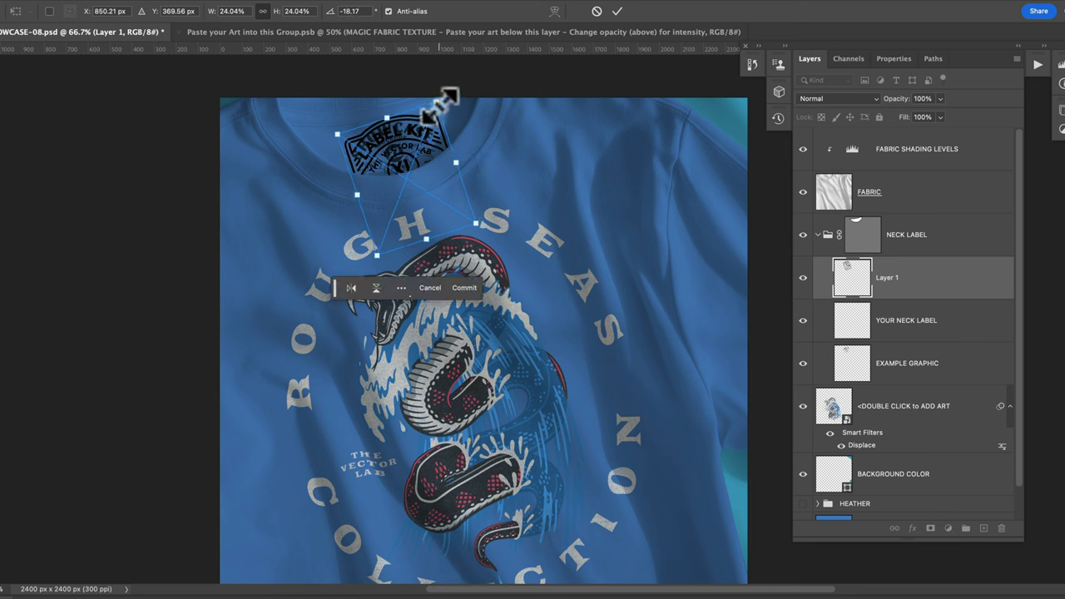
{"action": "left_click_drag", "start_coordinate": [437, 101], "coordinate": [434, 106]}
{"action": "left_click_drag", "start_coordinate": [421, 153], "coordinate": [419, 151]}
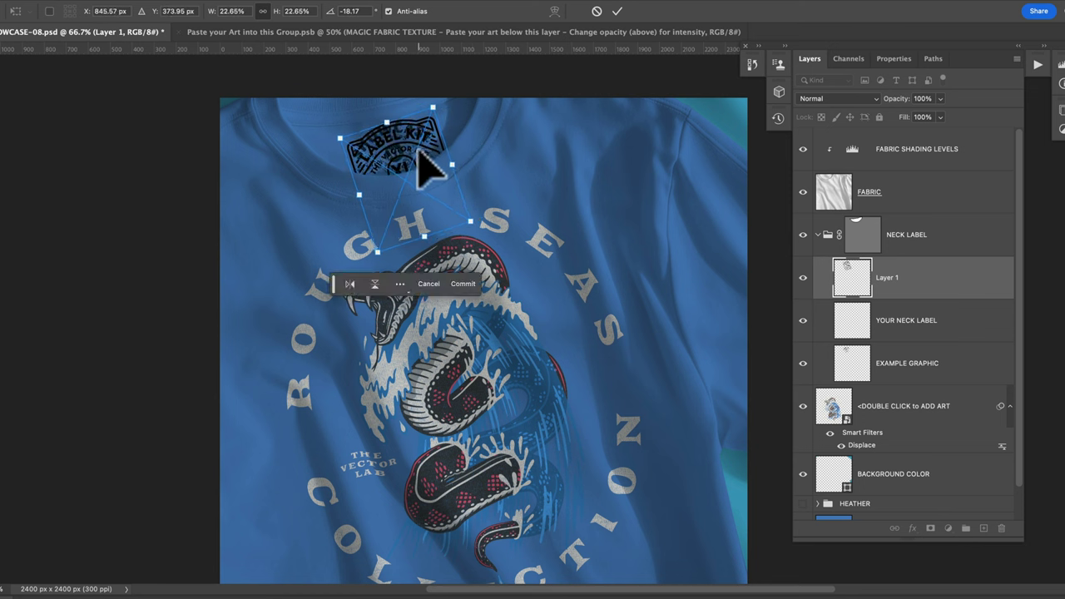
{"action": "key", "text": "Return"}
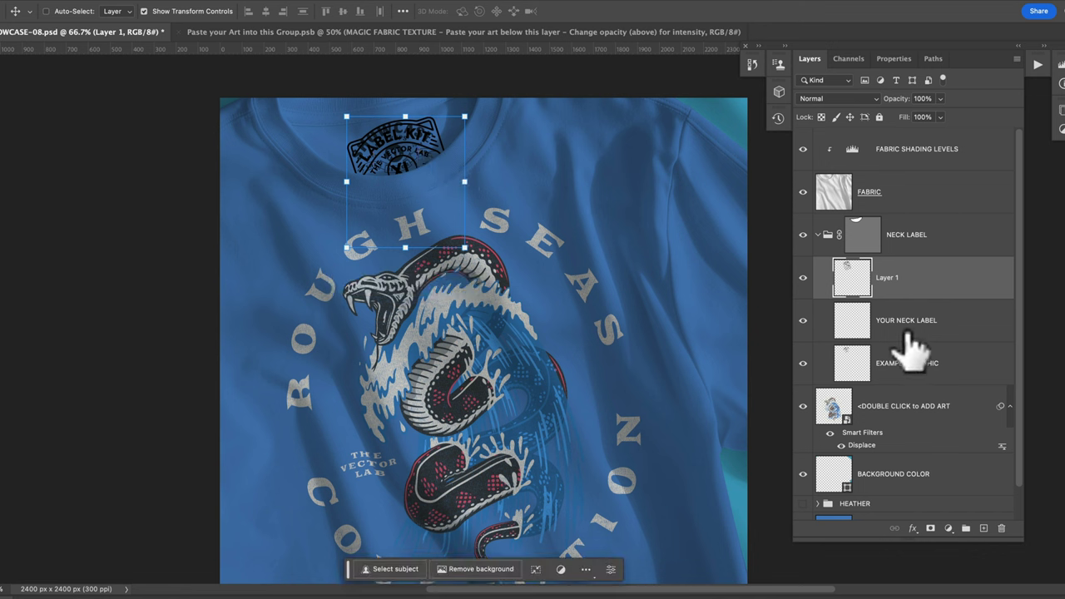
Hide the EXAMPLE GRAPHIC layer and set the neck label's opacity to 64%.
{"action": "left_click", "coordinate": [801, 363]}
{"action": "key", "text": "ctrl+t"}
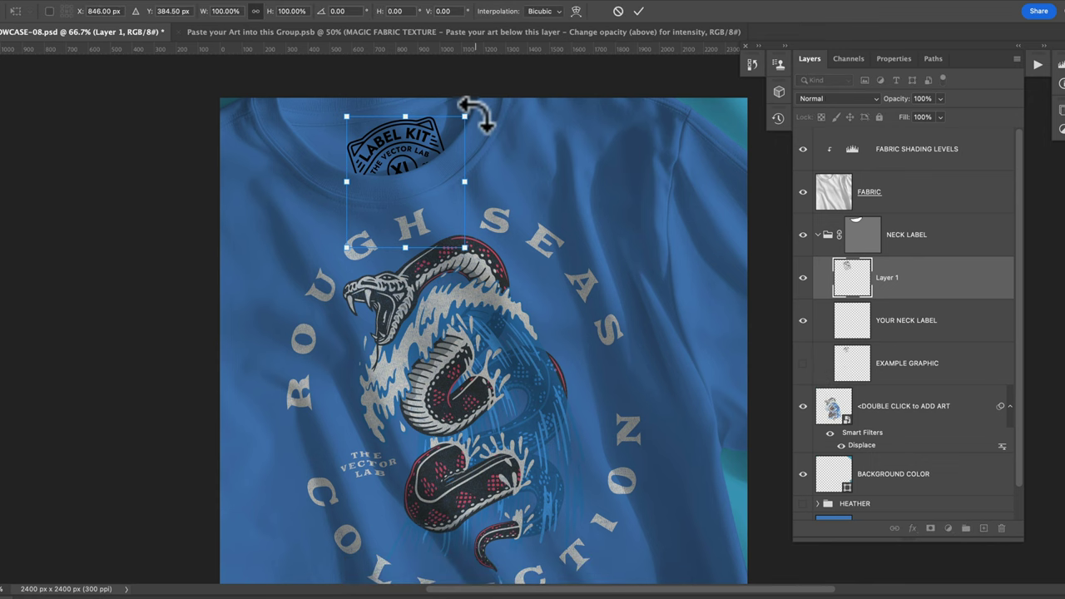
{"action": "key", "text": "Return"}
{"action": "scroll", "coordinate": [475, 106], "scroll_direction": "up", "scroll_amount": 5}
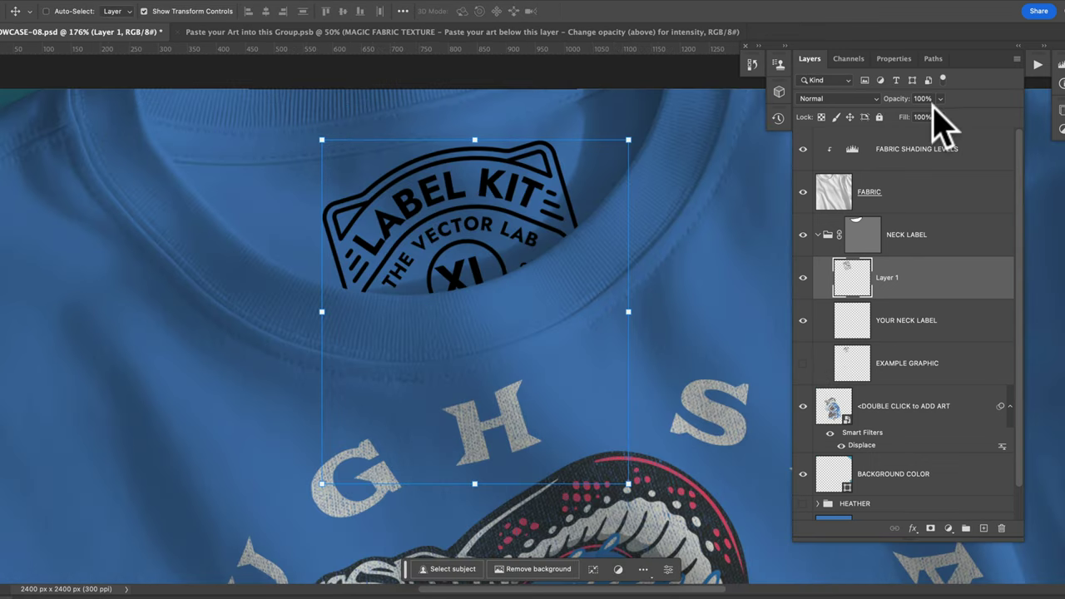
{"action": "left_click", "coordinate": [939, 99]}
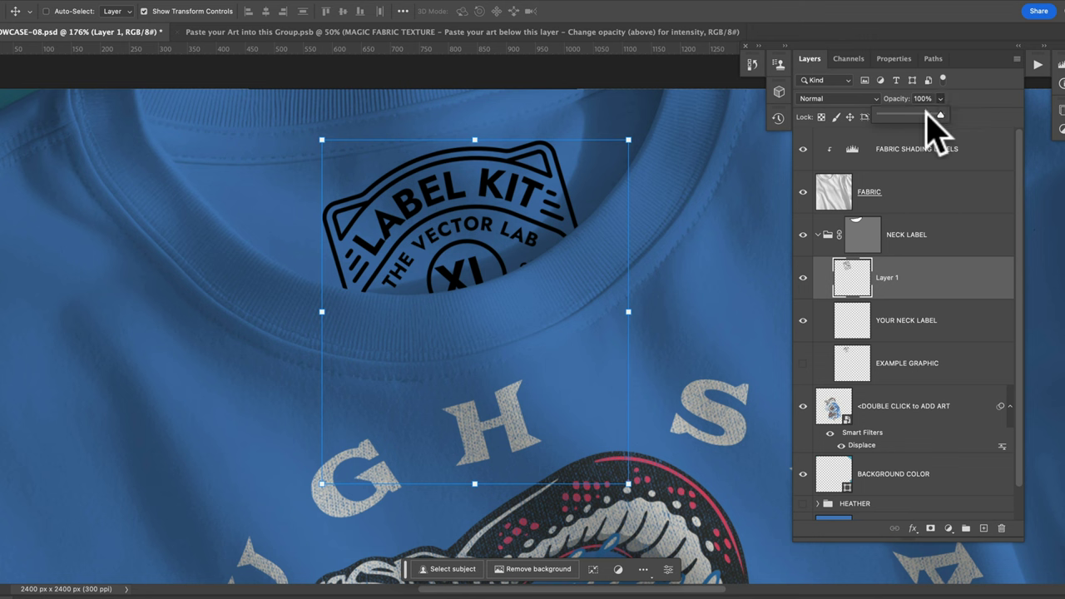
{"action": "left_click_drag", "start_coordinate": [927, 113], "coordinate": [926, 117]}
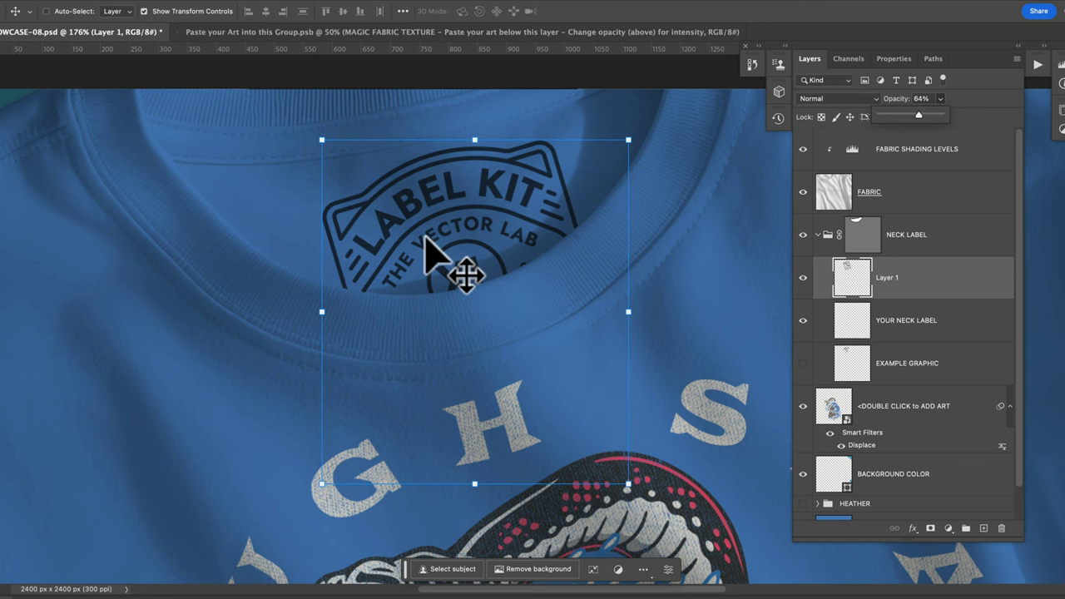
{"action": "left_click", "coordinate": [498, 223]}
Invert the neck label to white, then select the DOUBLE CLICK to ADD ART layer.
{"action": "key", "text": "ctrl+i"}
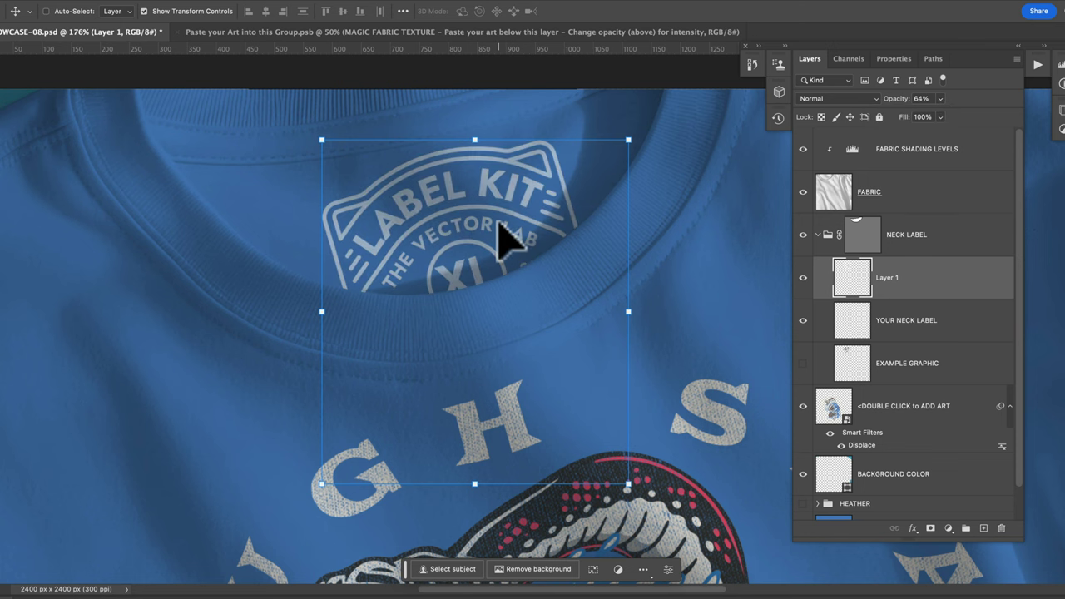
{"action": "scroll", "coordinate": [583, 249], "scroll_direction": "down", "scroll_amount": 1}
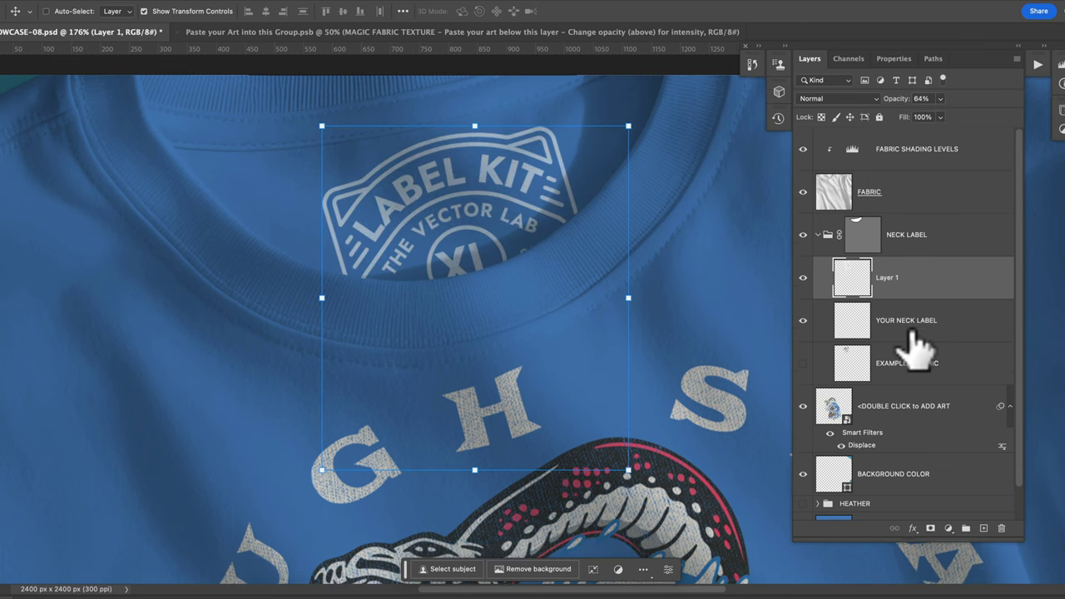
{"action": "left_click", "coordinate": [915, 408]}
{"action": "scroll", "coordinate": [642, 424], "scroll_direction": "down", "scroll_amount": 5}
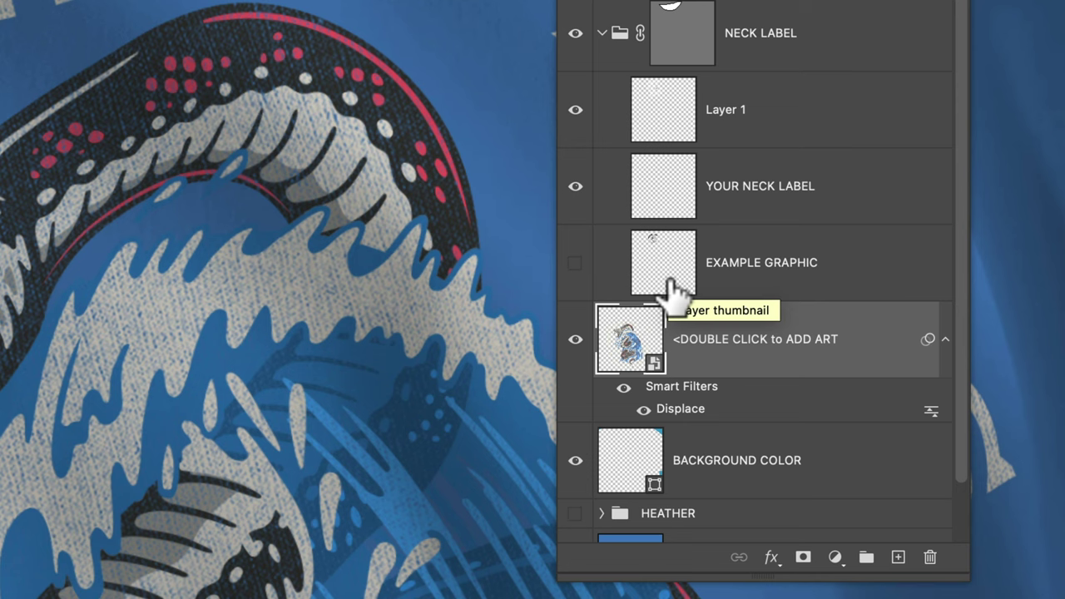
Open the artwork smart object for editing from the shirt mockup.
{"action": "left_click", "coordinate": [633, 349]}
{"action": "double_click", "coordinate": [633, 349]}
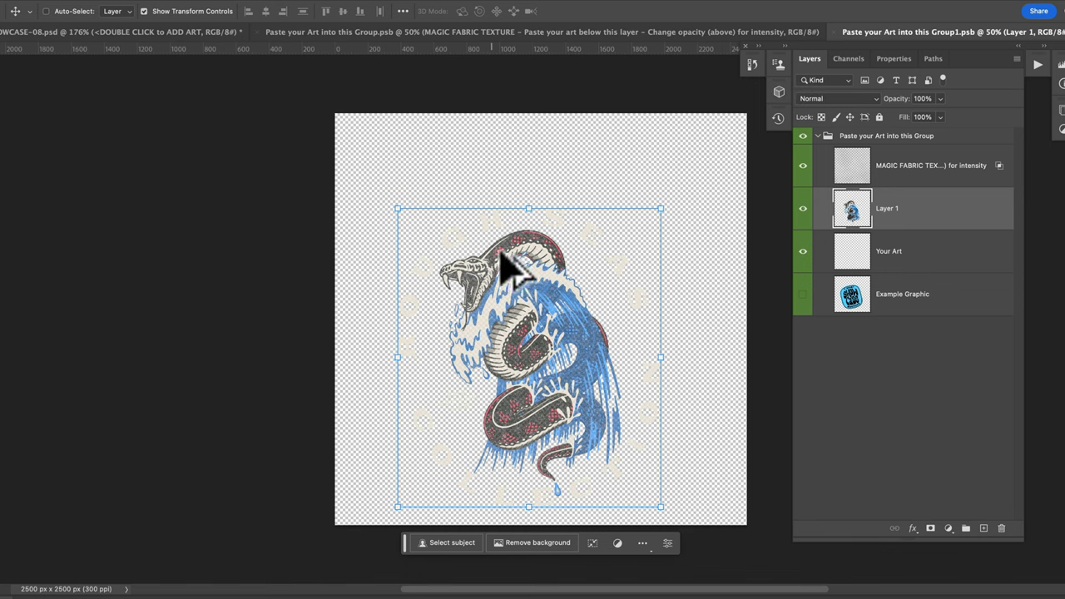
{"action": "scroll", "coordinate": [533, 270], "scroll_direction": "up", "scroll_amount": 5}
{"action": "scroll", "coordinate": [533, 268], "scroll_direction": "up", "scroll_amount": 8}
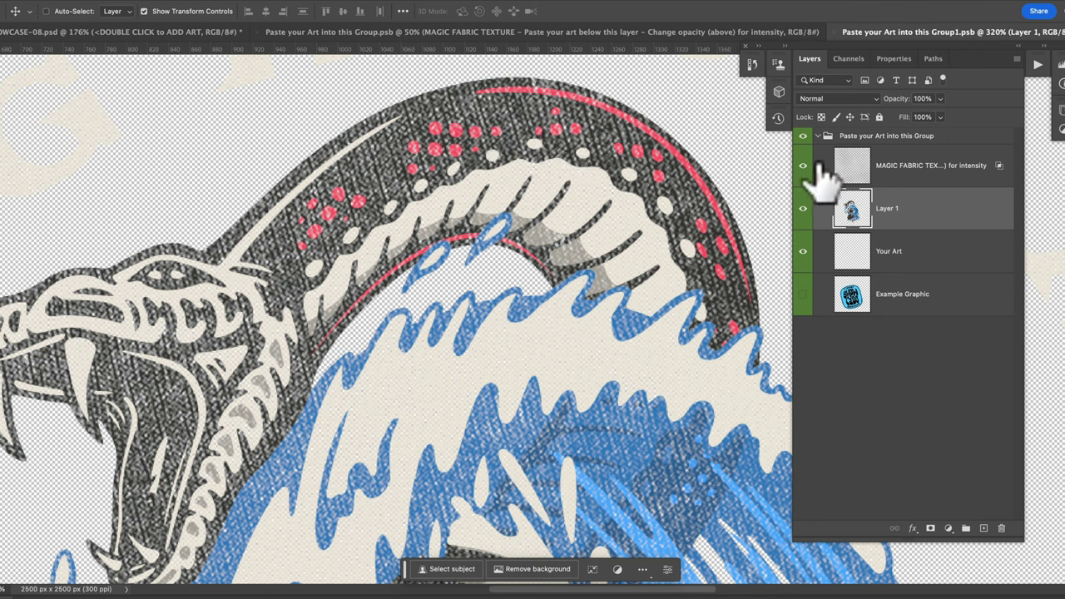
Fade the MAGIC FABRIC TEXTURE layer to 0% opacity, restore it to 100%, and return to SHOWCASE-08.psd.
{"action": "left_click", "coordinate": [885, 166]}
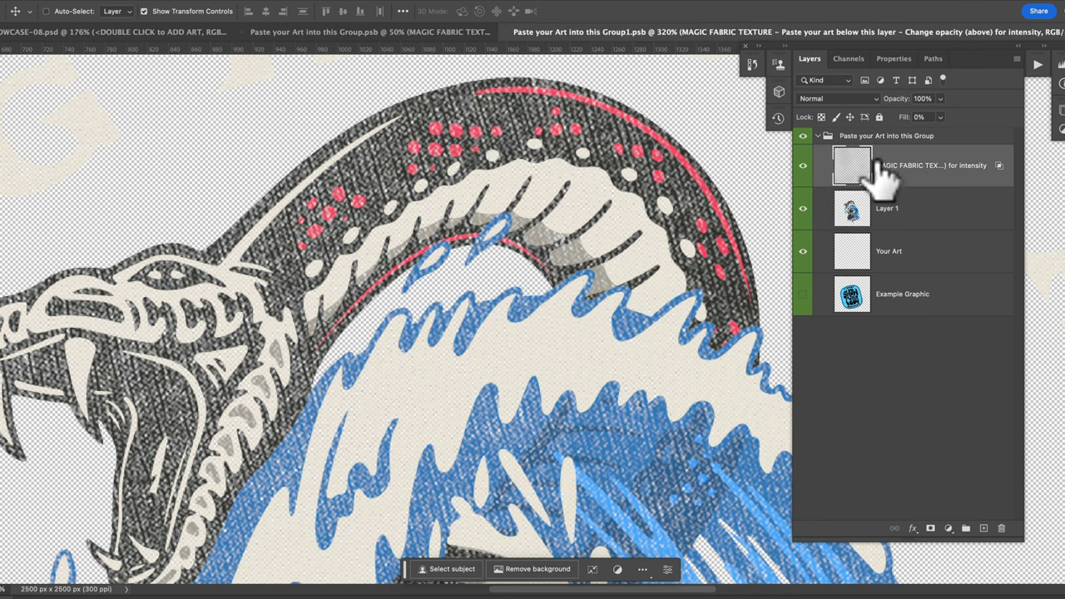
{"action": "left_click", "coordinate": [941, 98]}
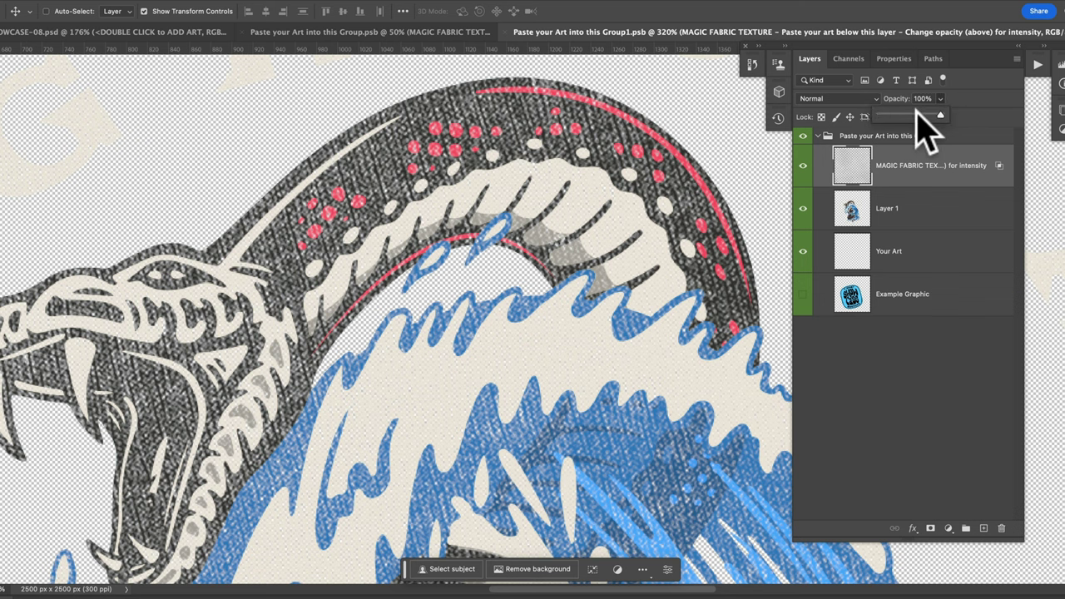
{"action": "left_click", "coordinate": [916, 115]}
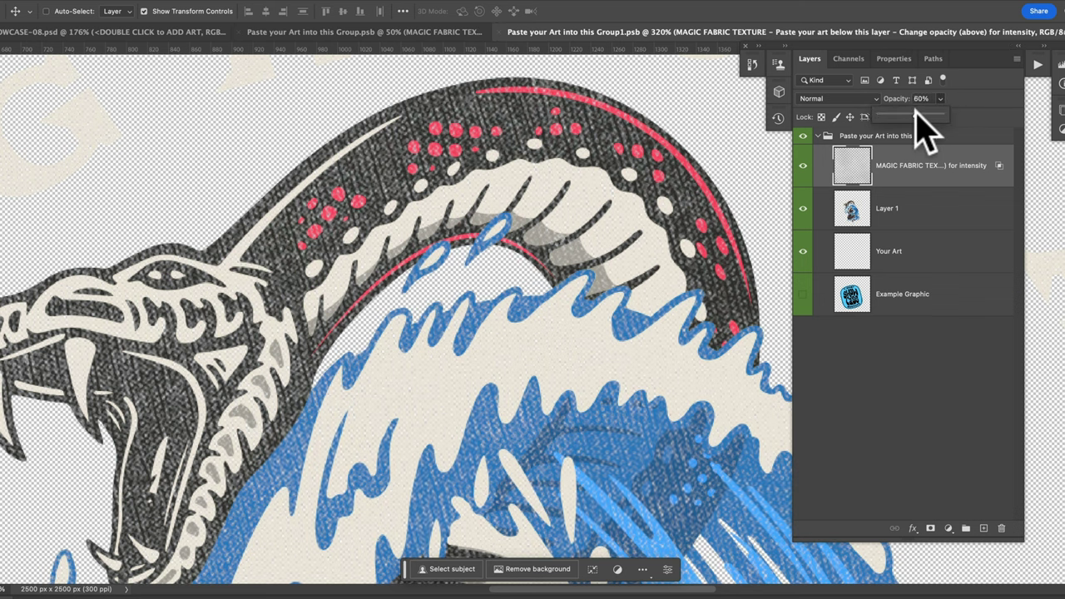
{"action": "left_click_drag", "start_coordinate": [917, 114], "coordinate": [844, 119]}
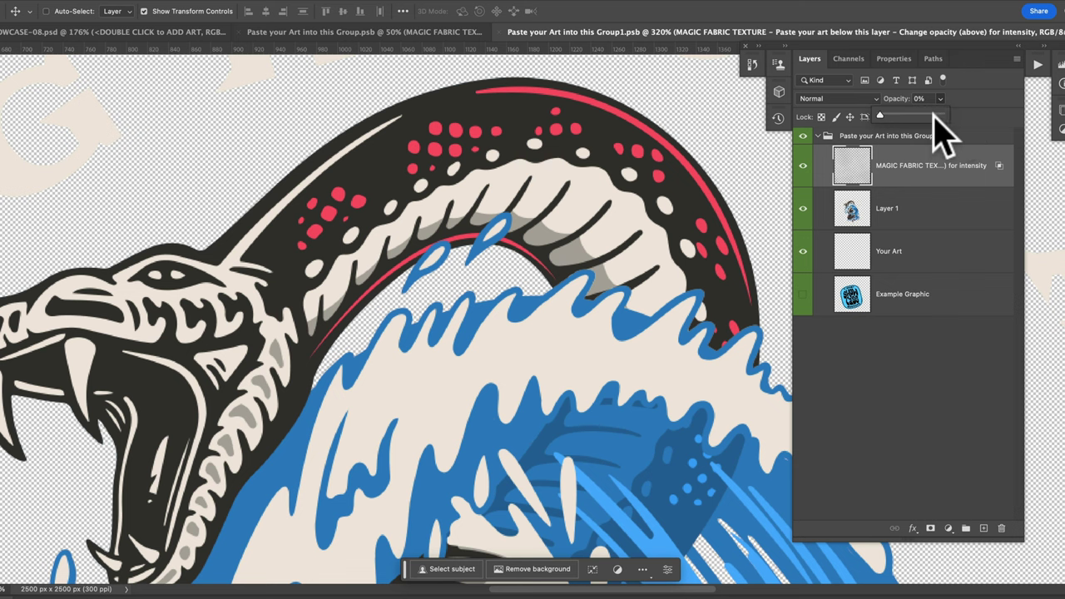
{"action": "left_click", "coordinate": [951, 116]}
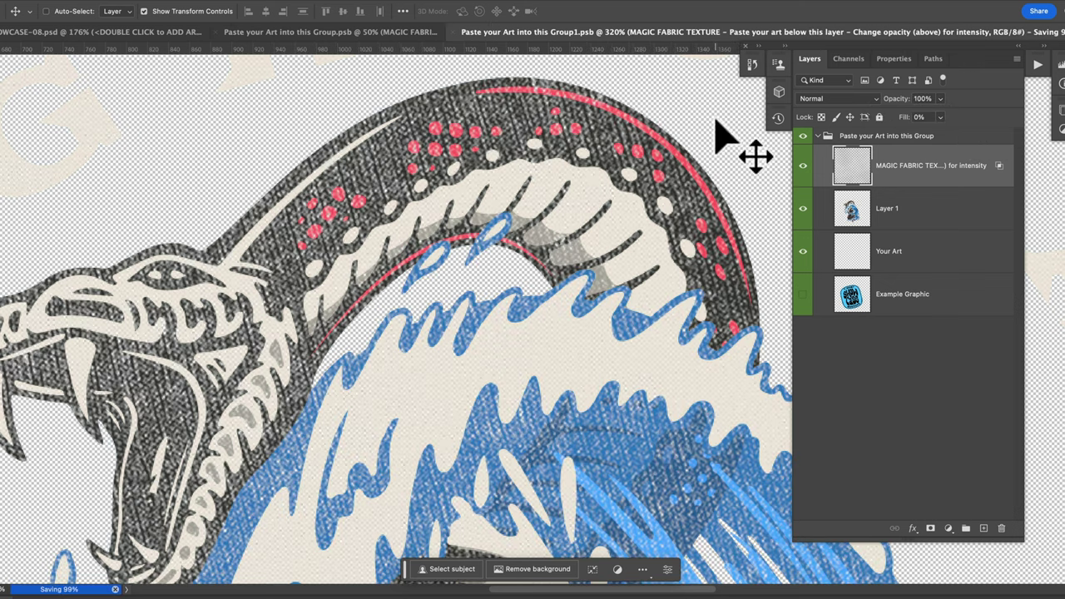
{"action": "left_click", "coordinate": [162, 32]}
{"action": "scroll", "coordinate": [352, 214], "scroll_direction": "down", "scroll_amount": 5}
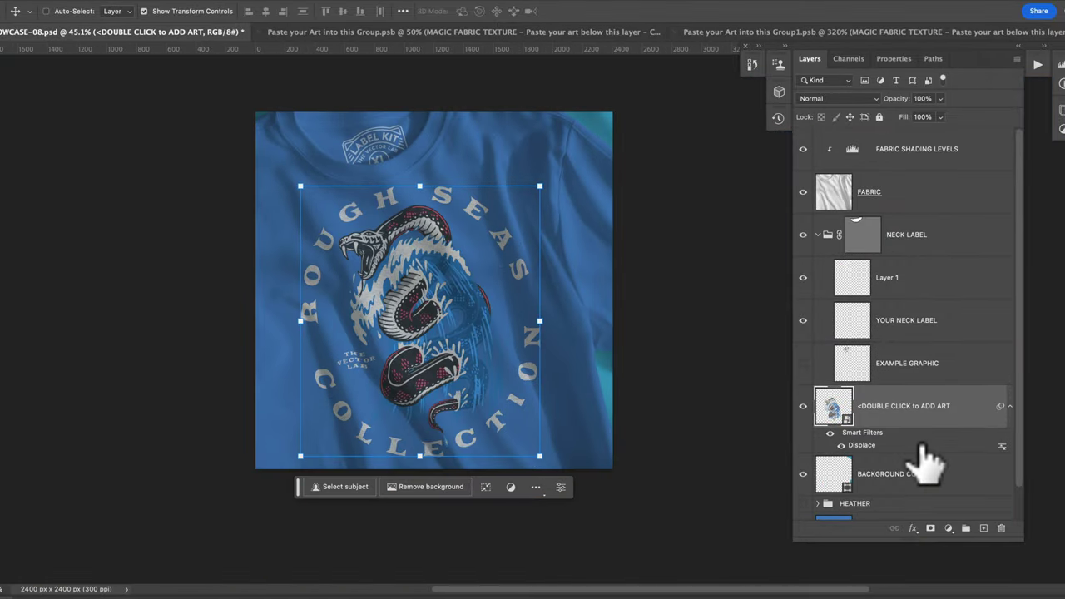
Change the BACKGROUND COLOR fill to a saturated pink-red (H 344, S 81, B 94).
{"action": "scroll", "coordinate": [915, 450], "scroll_direction": "down", "scroll_amount": 1}
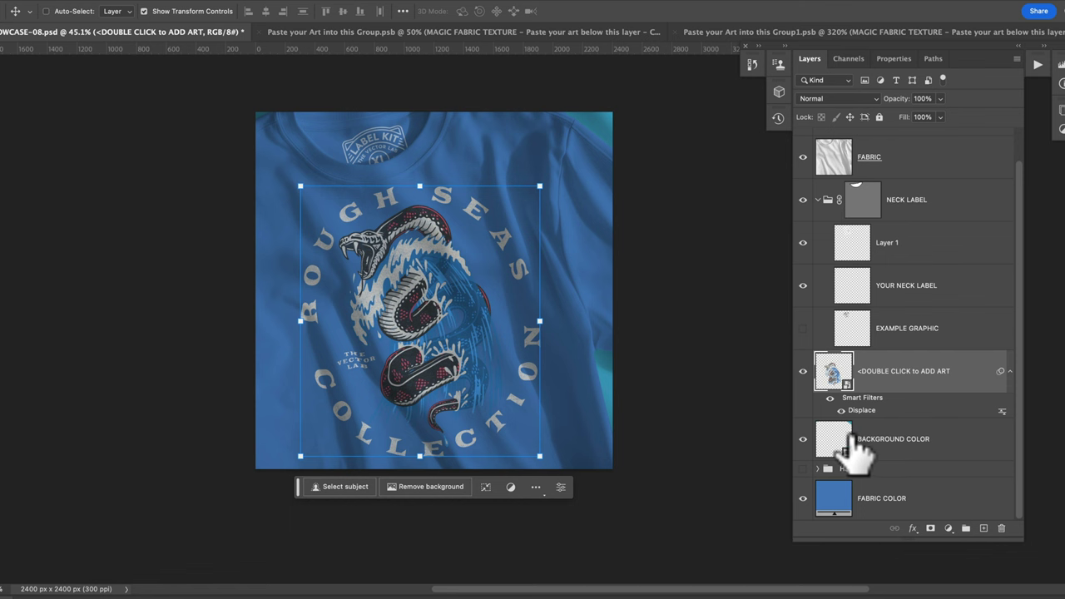
{"action": "double_click", "coordinate": [849, 450]}
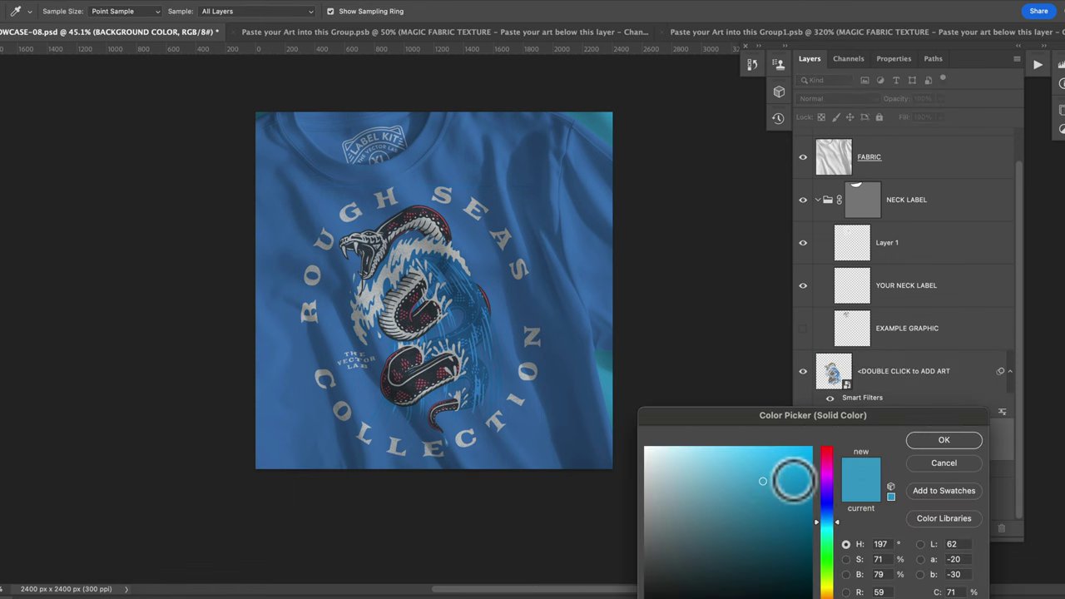
{"action": "left_click_drag", "start_coordinate": [789, 482], "coordinate": [630, 444]}
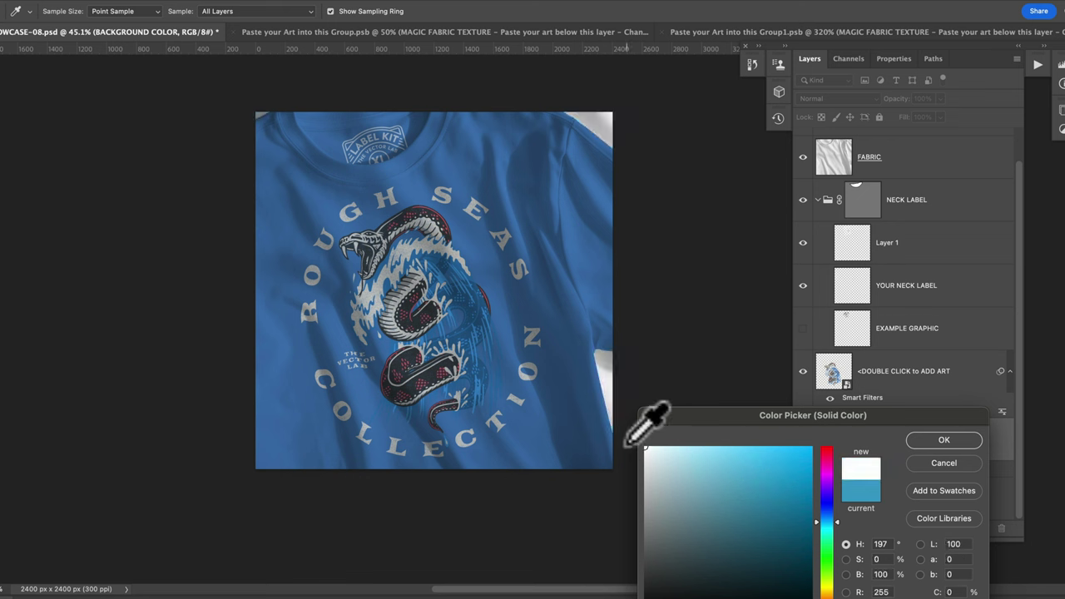
{"action": "left_click", "coordinate": [652, 496]}
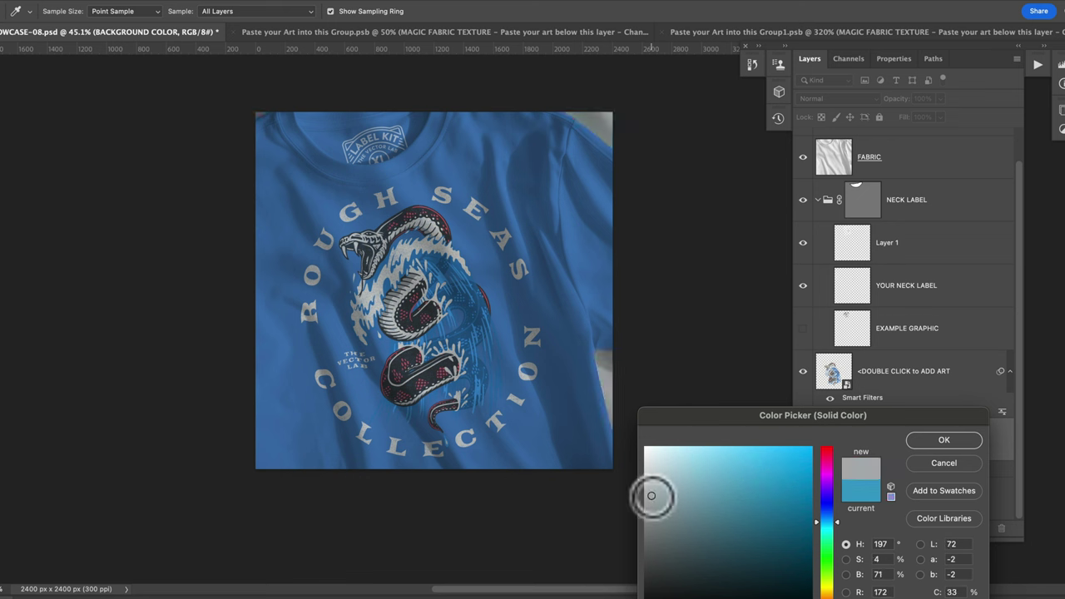
{"action": "left_click_drag", "start_coordinate": [830, 460], "coordinate": [829, 452]}
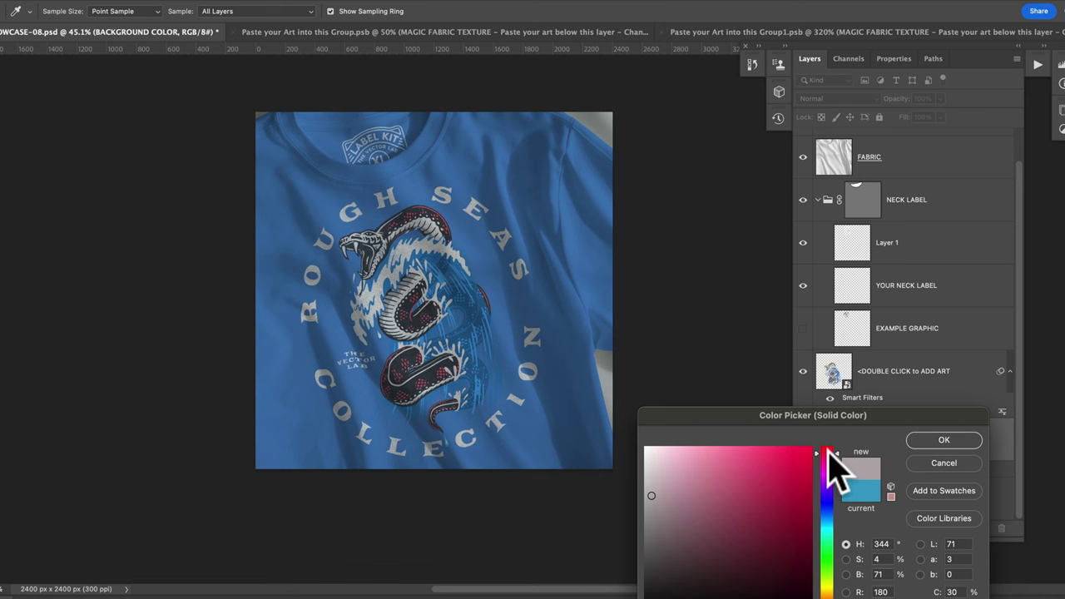
{"action": "left_click", "coordinate": [781, 461]}
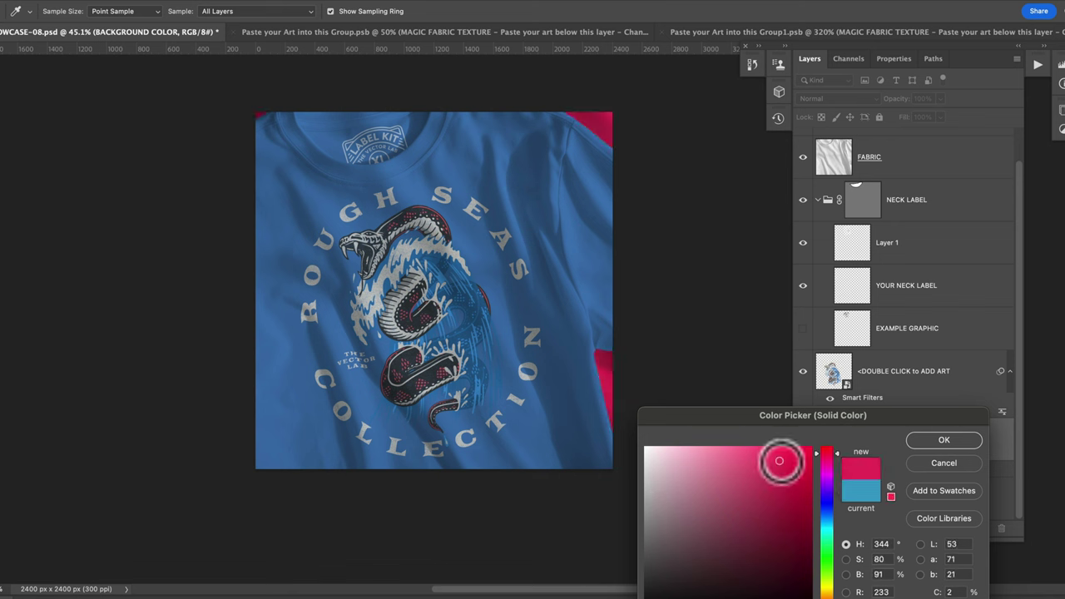
{"action": "left_click", "coordinate": [972, 446]}
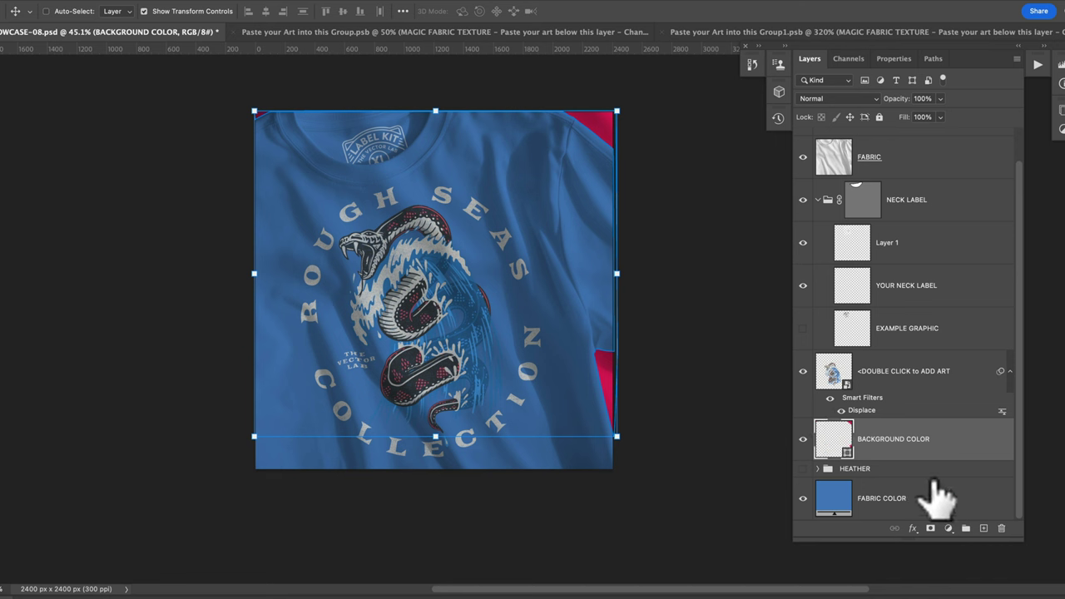
{"action": "key", "text": "m"}
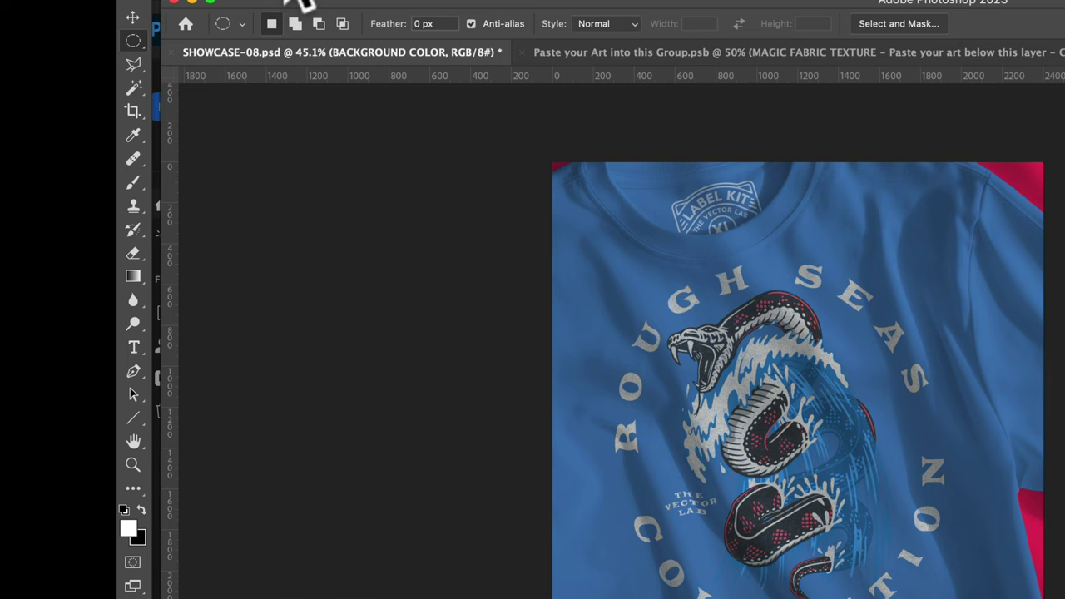
Export the mockup via Save for Web (Legacy) as a quality-60 JPEG, 1600 px wide.
{"action": "left_click", "coordinate": [62, 0]}
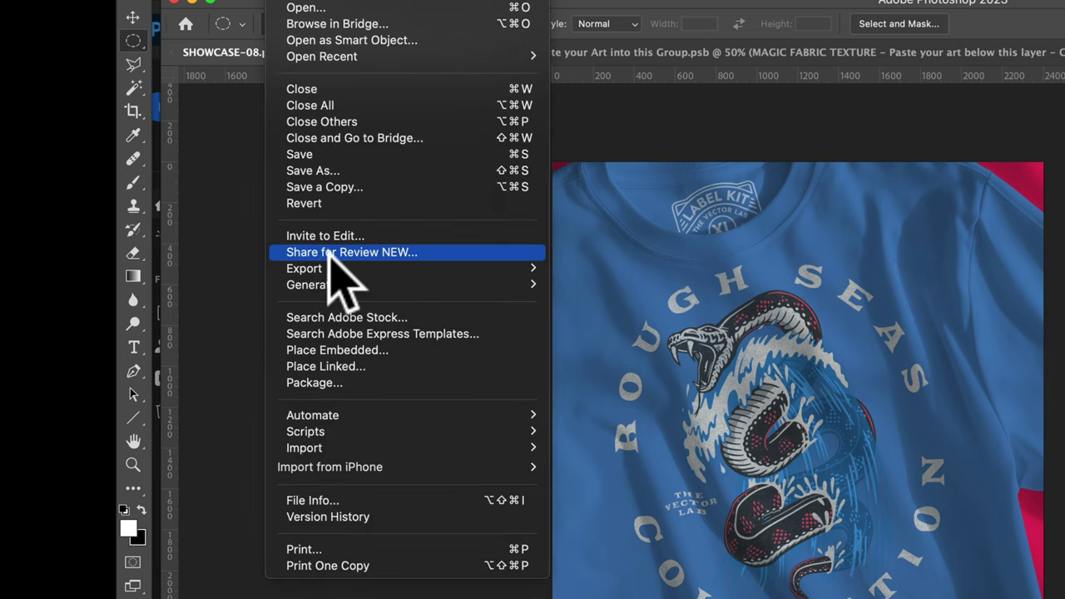
{"action": "mouse_move", "coordinate": [411, 268]}
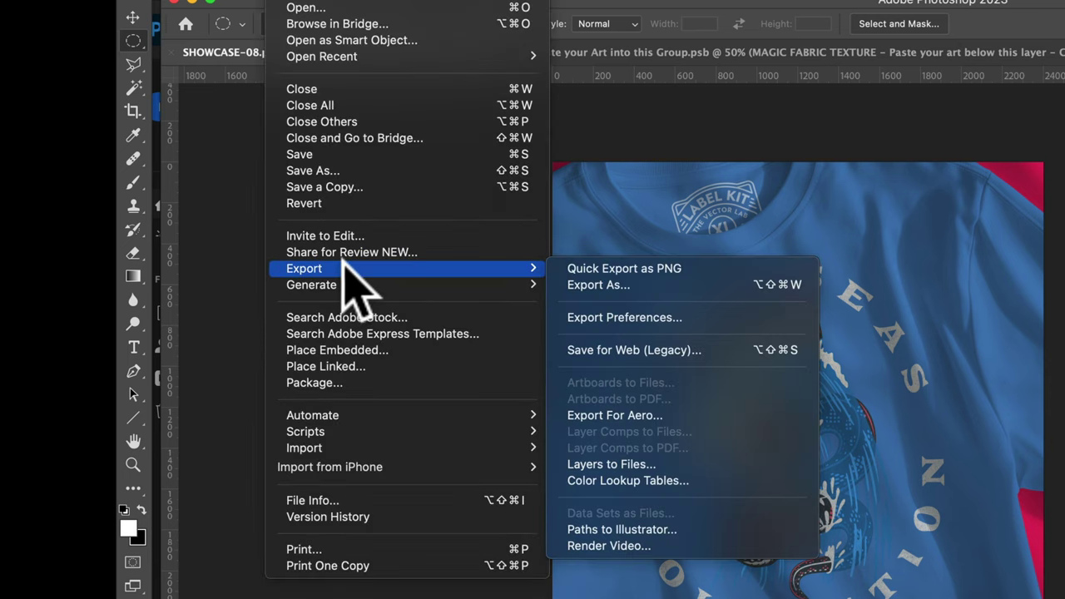
{"action": "left_click", "coordinate": [717, 350]}
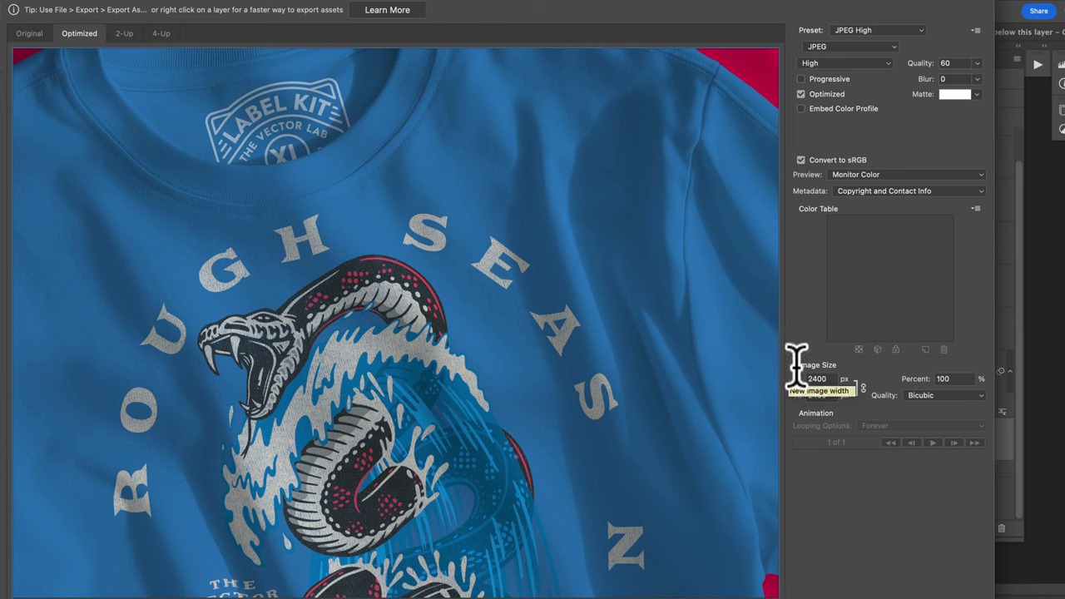
{"action": "left_click_drag", "start_coordinate": [475, 345], "coordinate": [504, 283]}
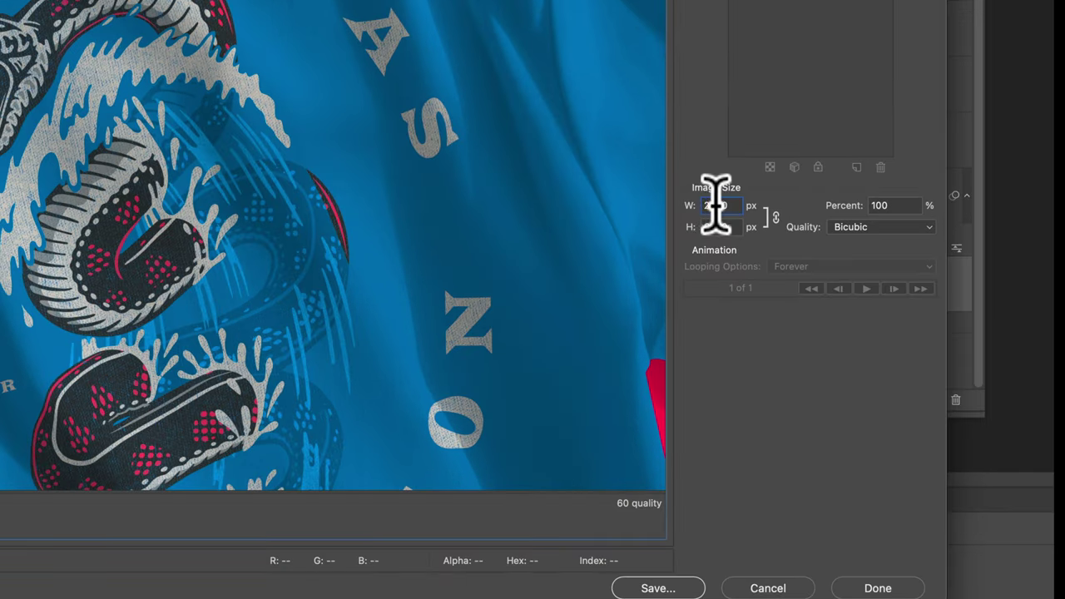
{"action": "double_click", "coordinate": [819, 379]}
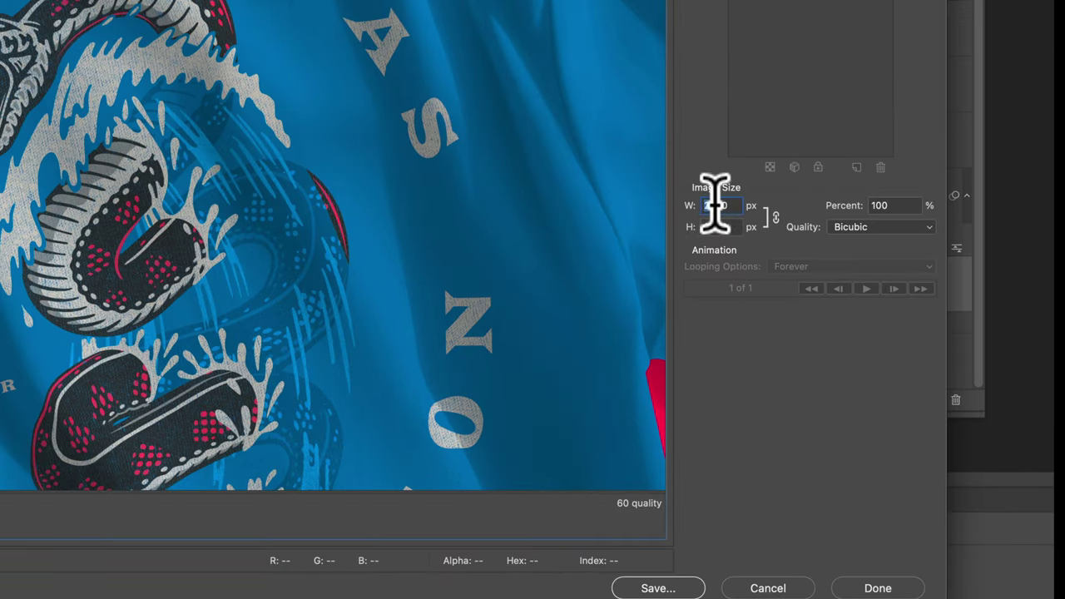
{"action": "type", "text": "100"}
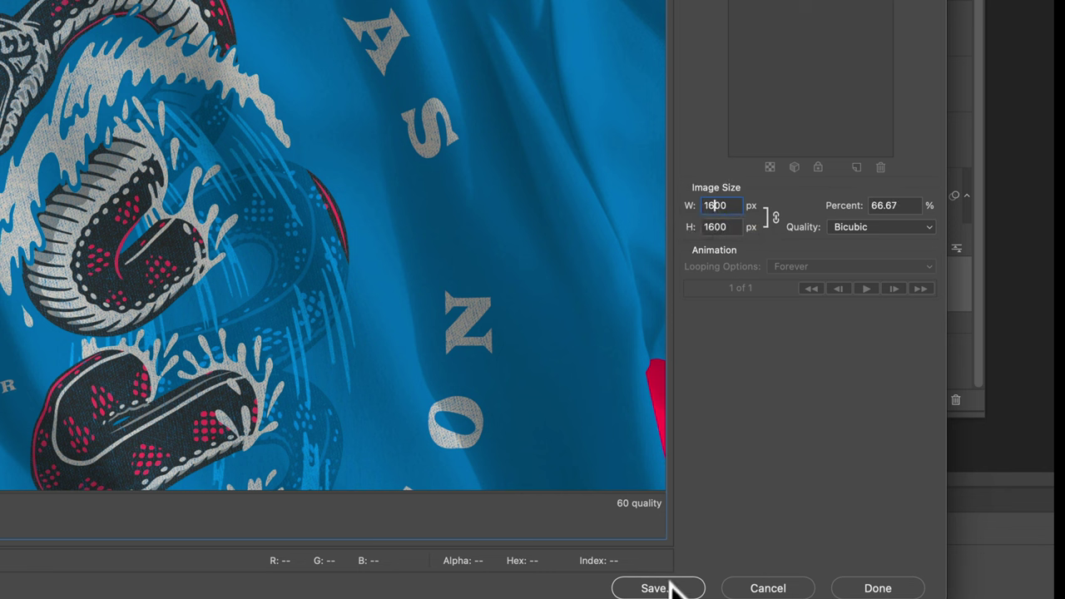
{"action": "left_click", "coordinate": [671, 588]}
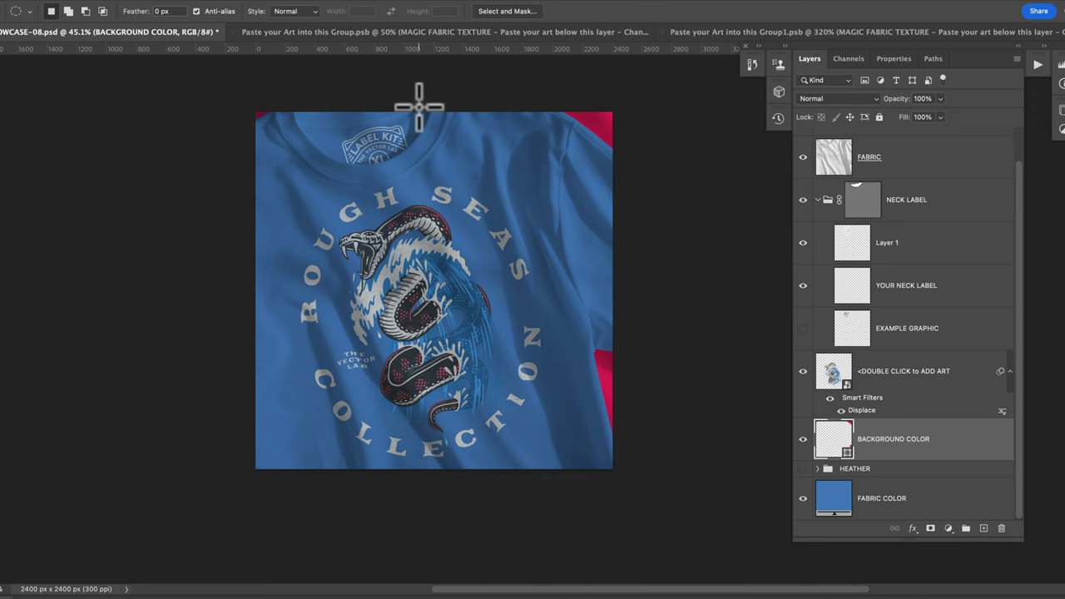